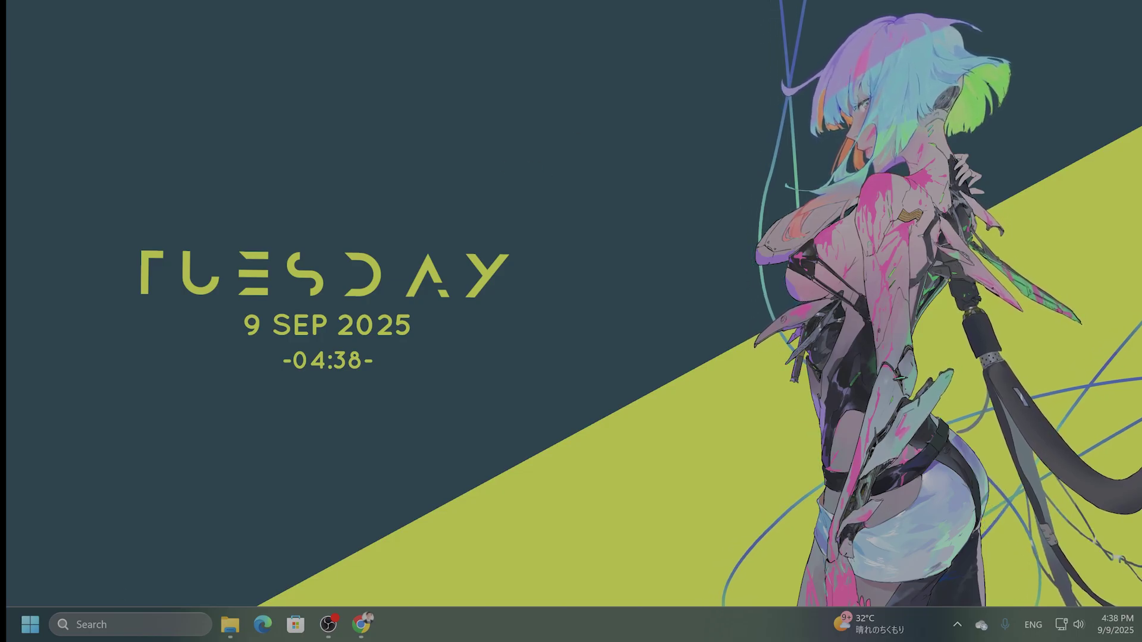
Search Windows for 'task m' so Task Manager appears as the best match.
left_click(163, 625)
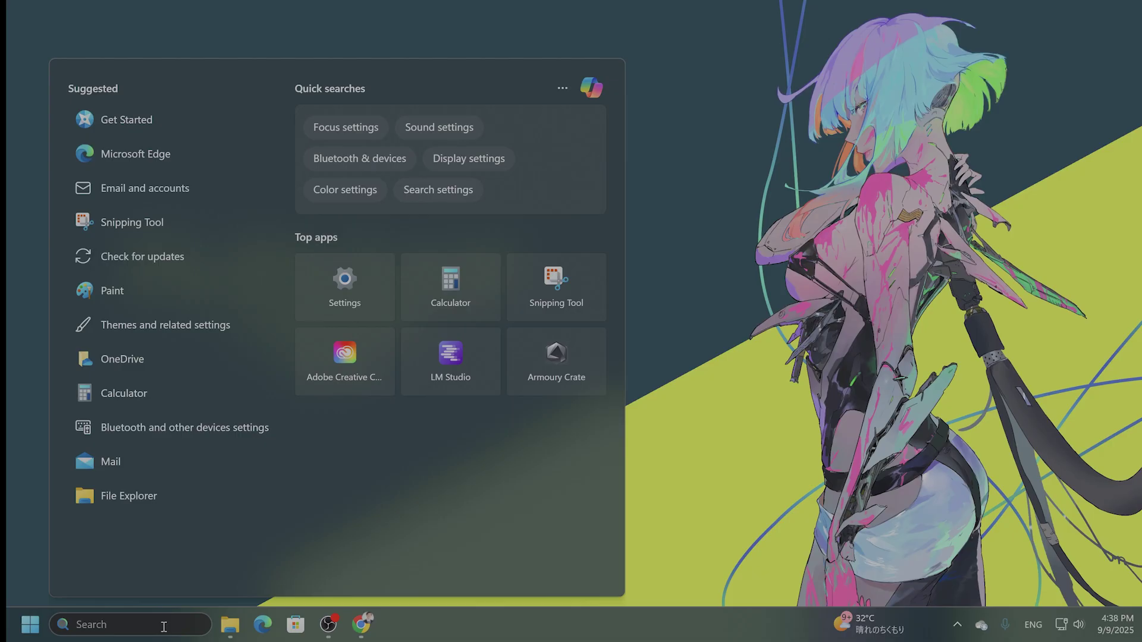
type("r")
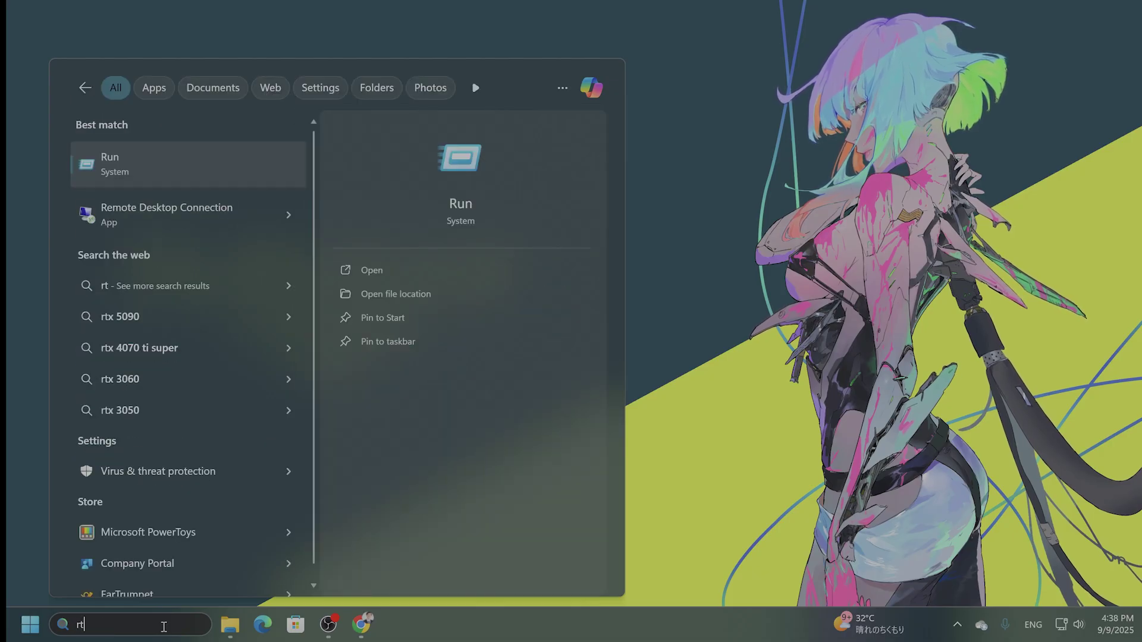
key("BackSpace")
type("task")
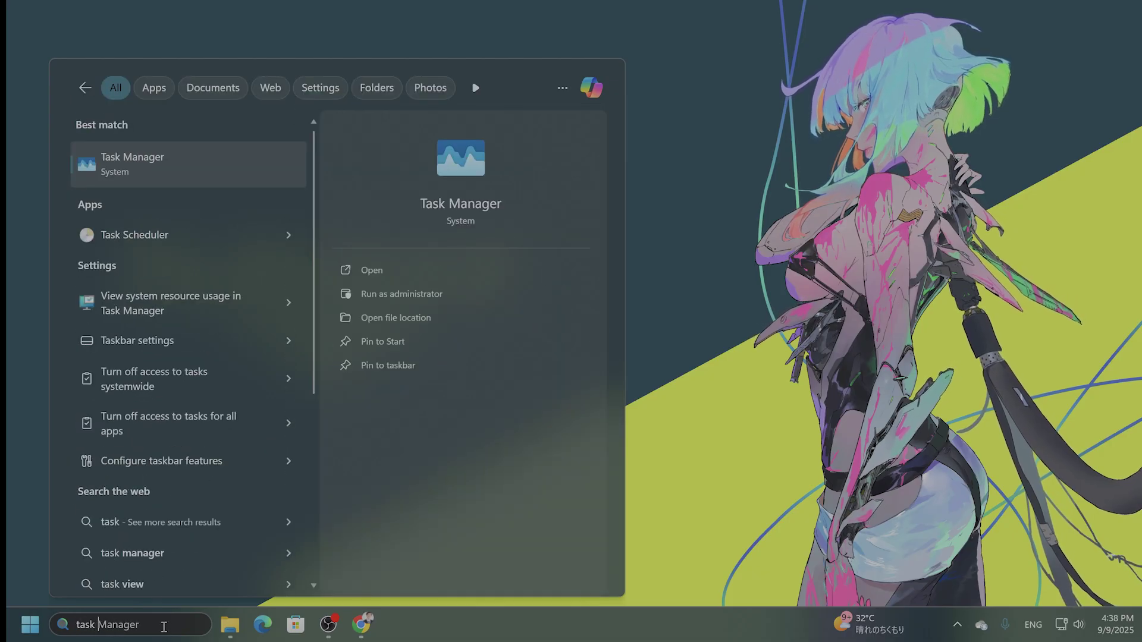
type(" m")
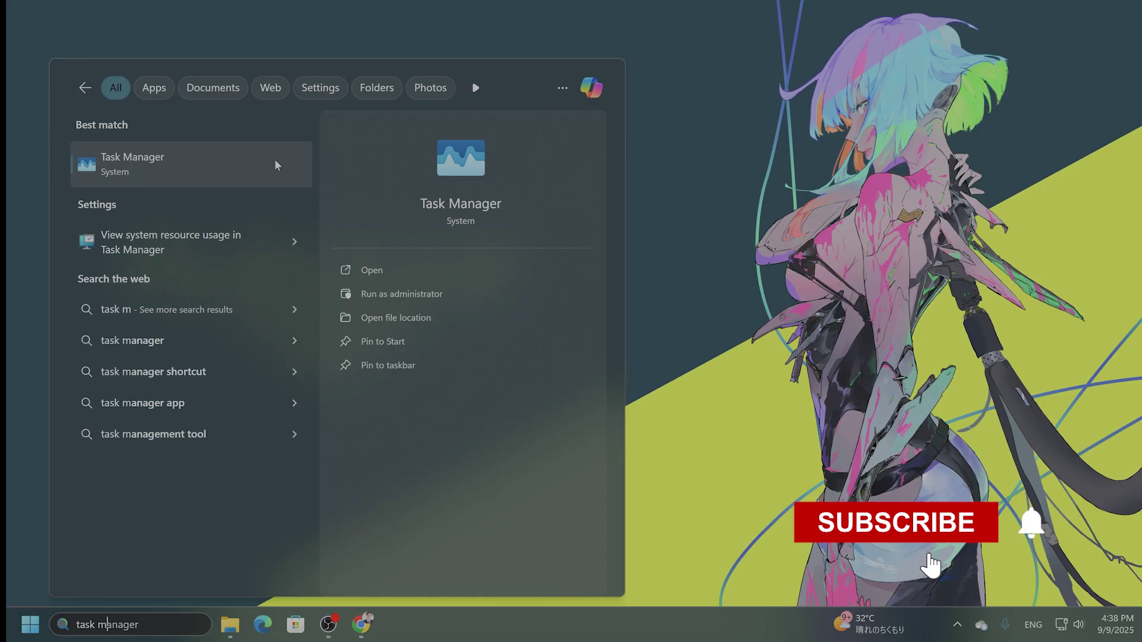
In Task Manager, sort processes by CPU and act on Desktop Window Manager, then close Task Manager.
left_click(234, 160)
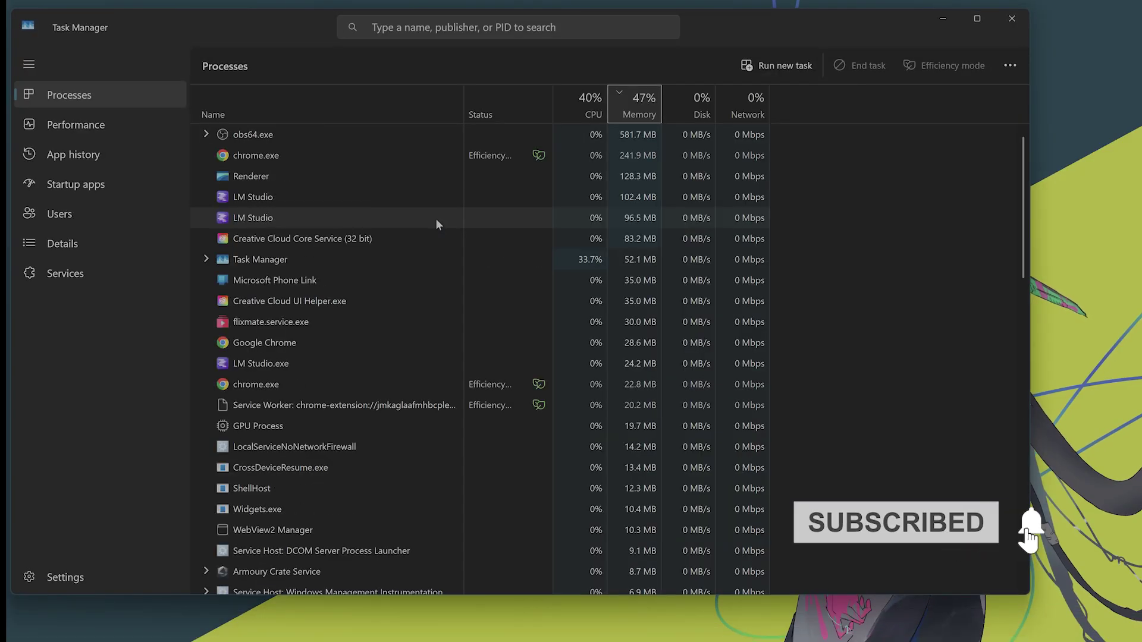
left_click(571, 107)
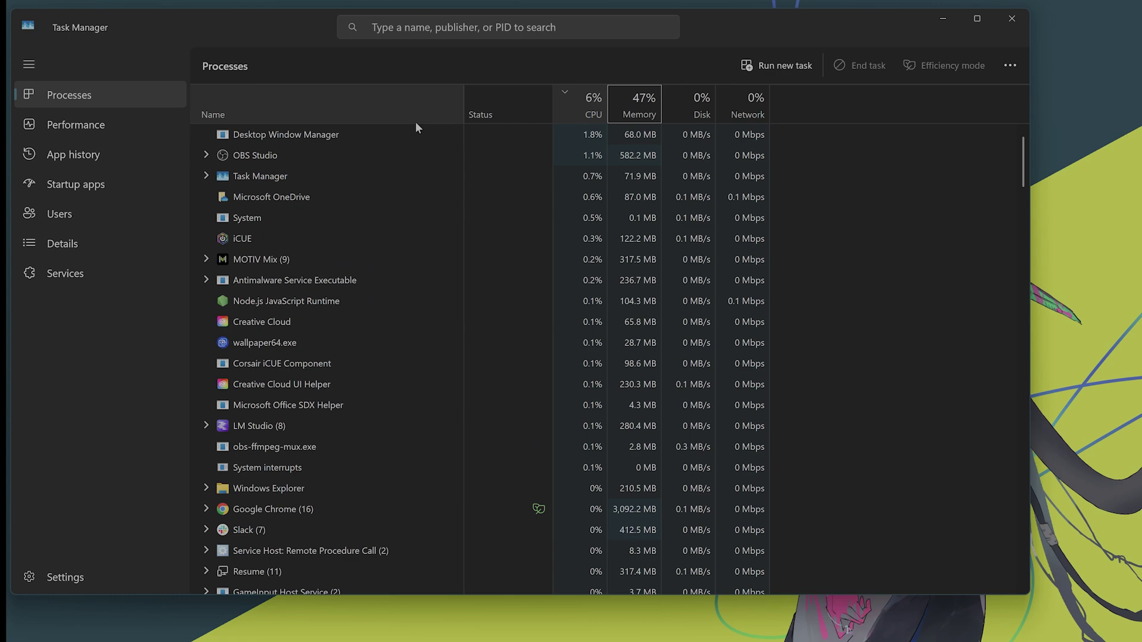
right_click(335, 137)
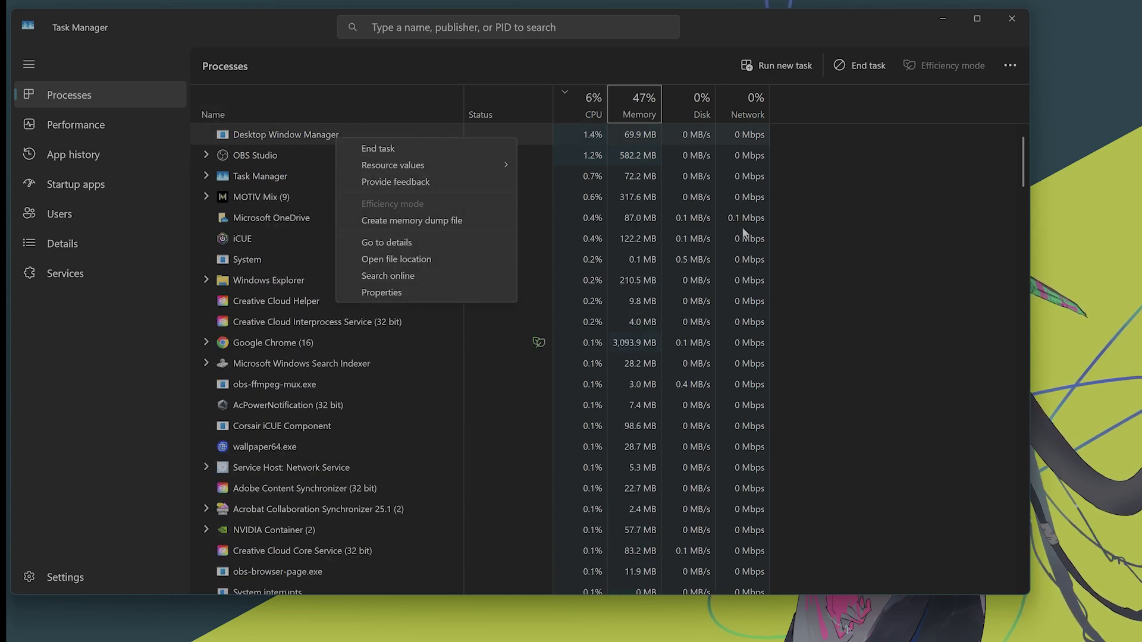
left_click(1020, 20)
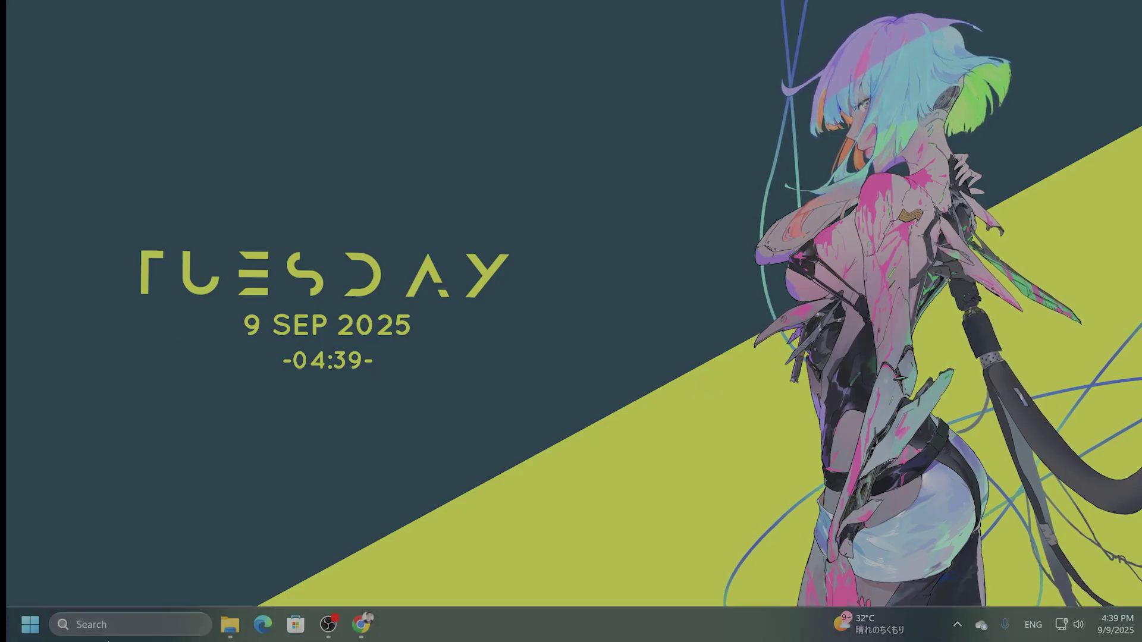
Launch System Configuration by running msconfig from the Run dialog.
left_click(121, 629)
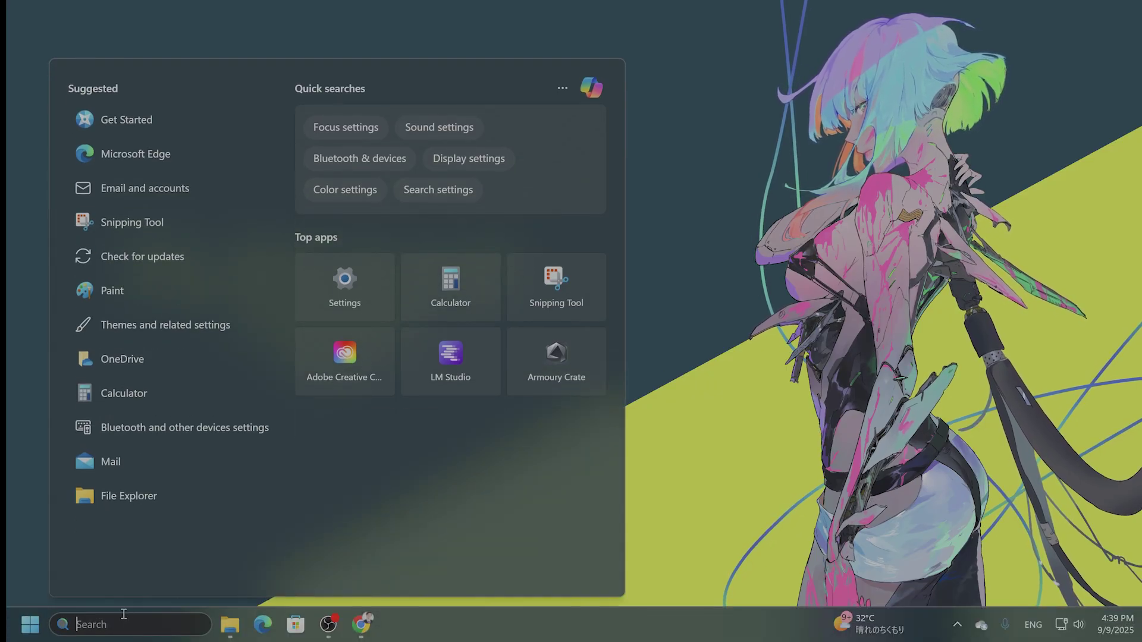
type("run")
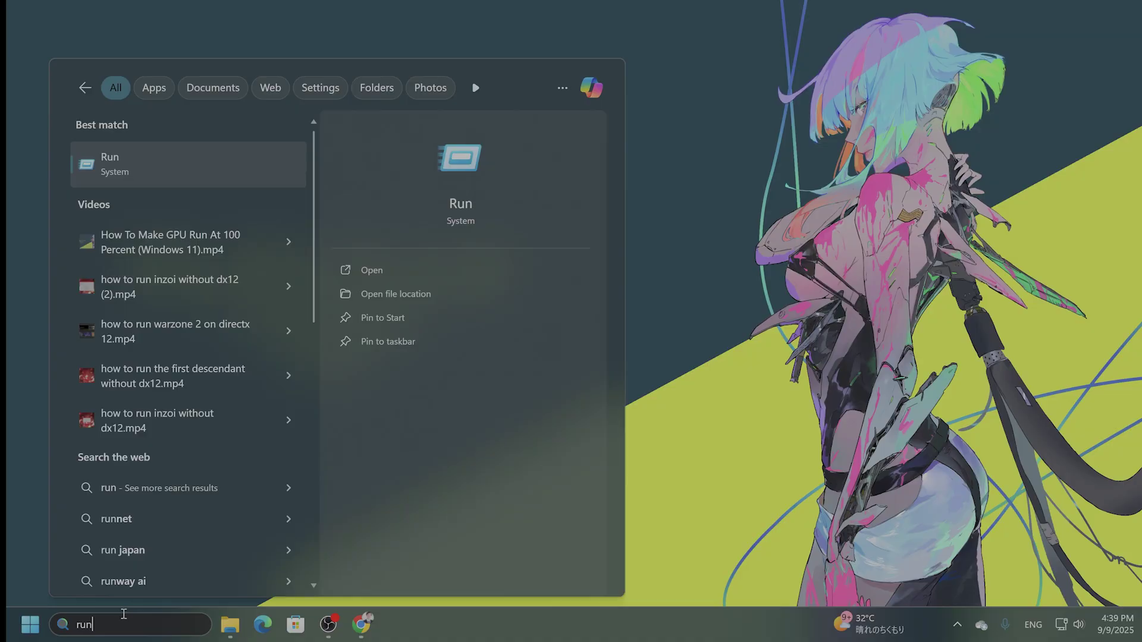
key("Return")
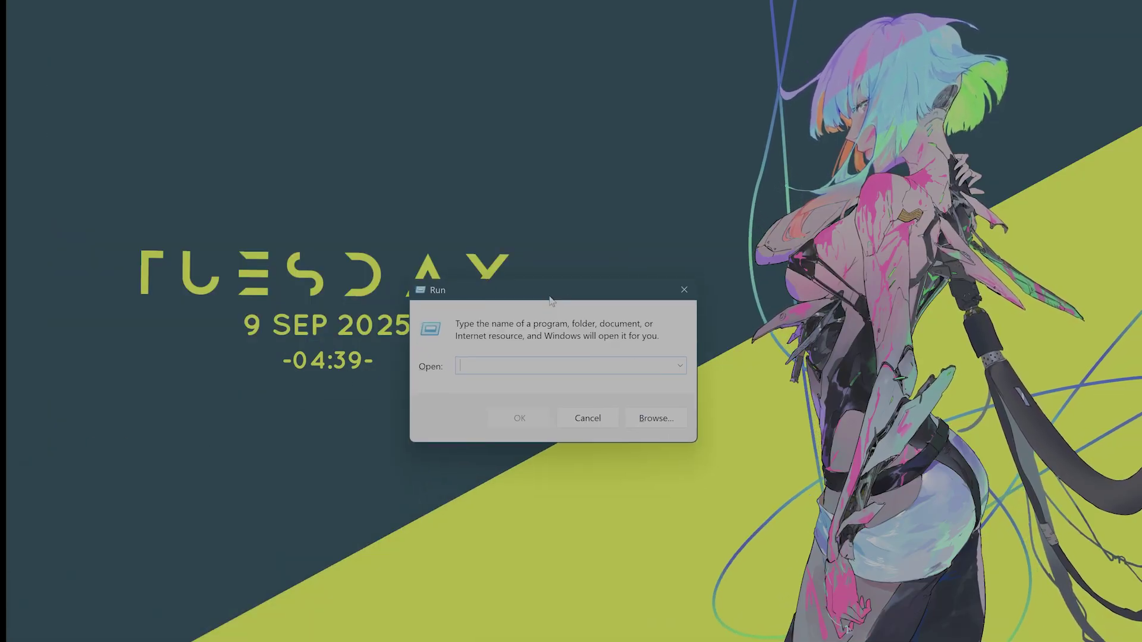
type("msconfig")
key("Return")
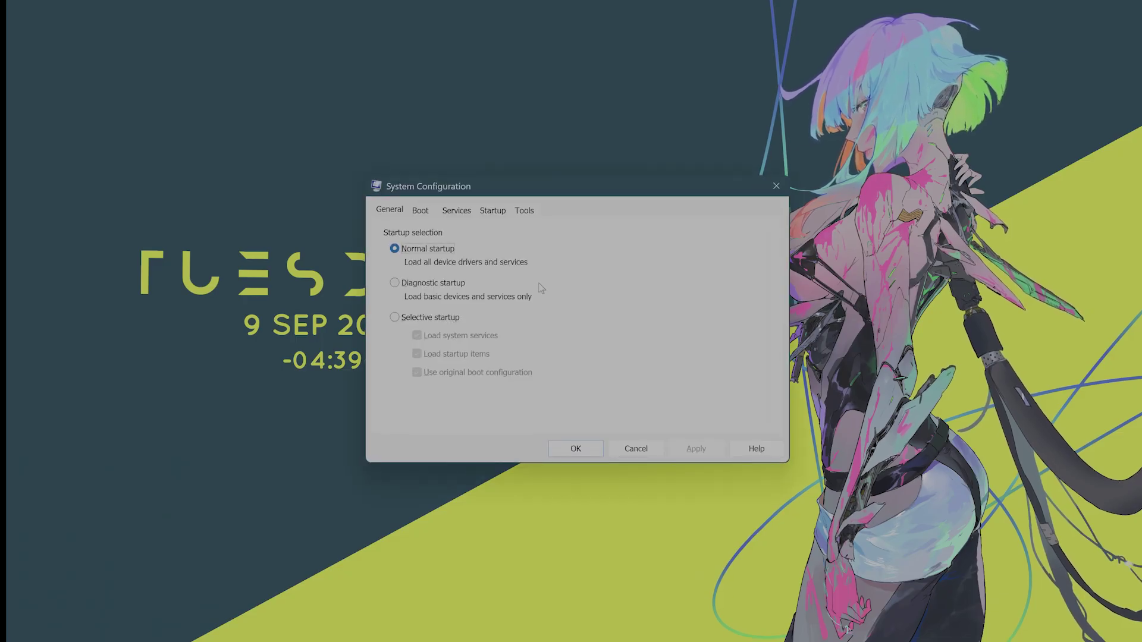
Hide all Microsoft services, then open Task Manager's Startup apps and select LM Studio.exe.
left_click(456, 212)
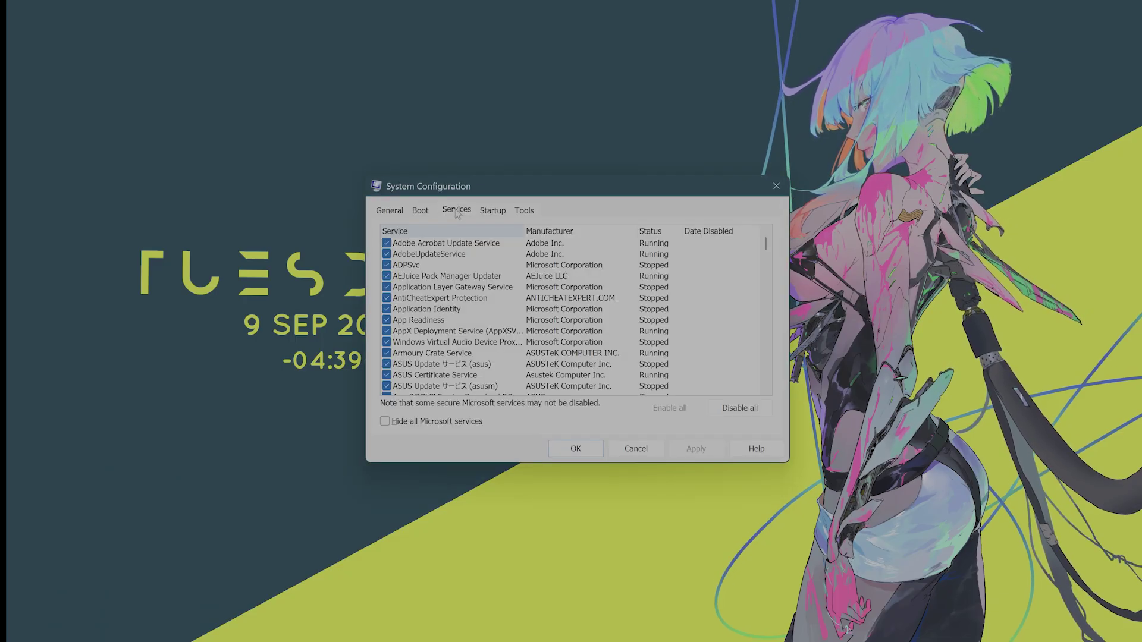
left_click(427, 423)
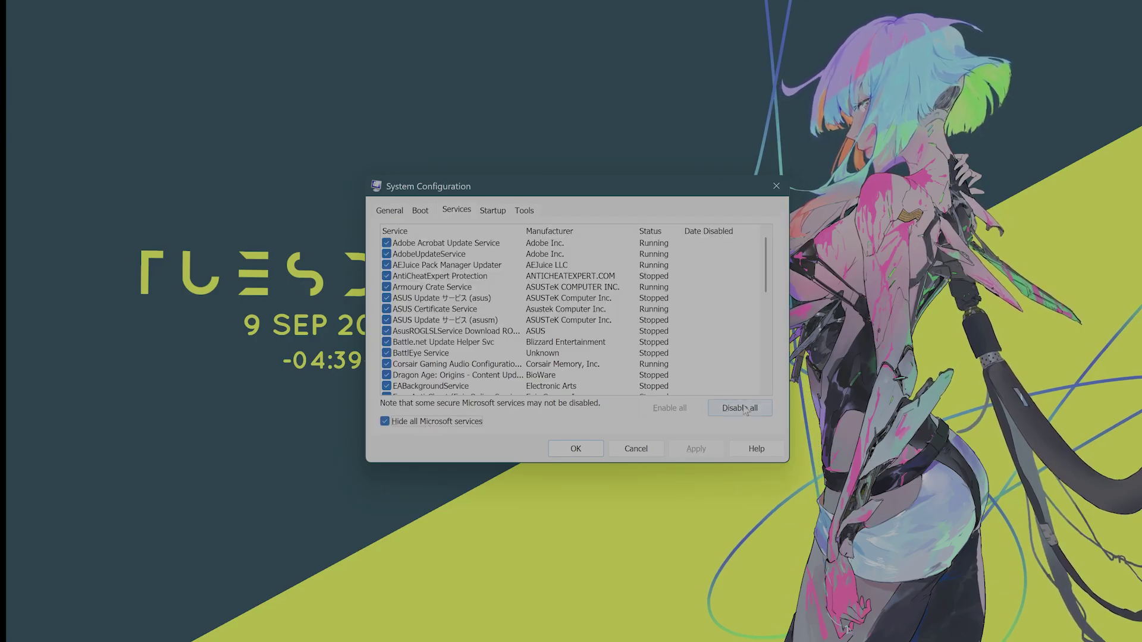
left_click(502, 214)
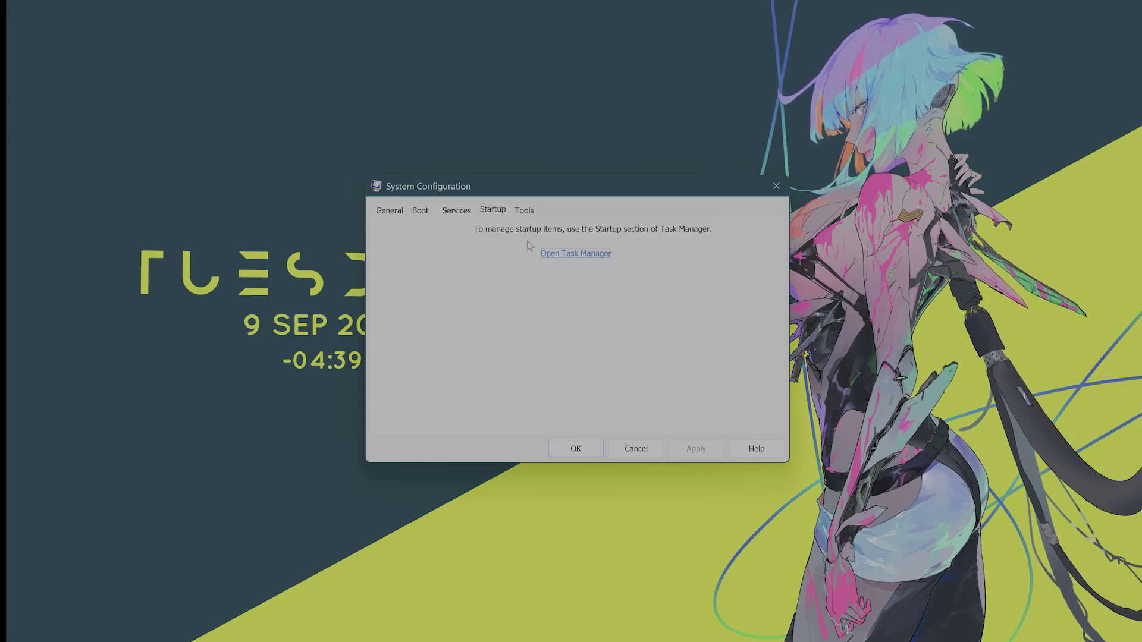
left_click(567, 259)
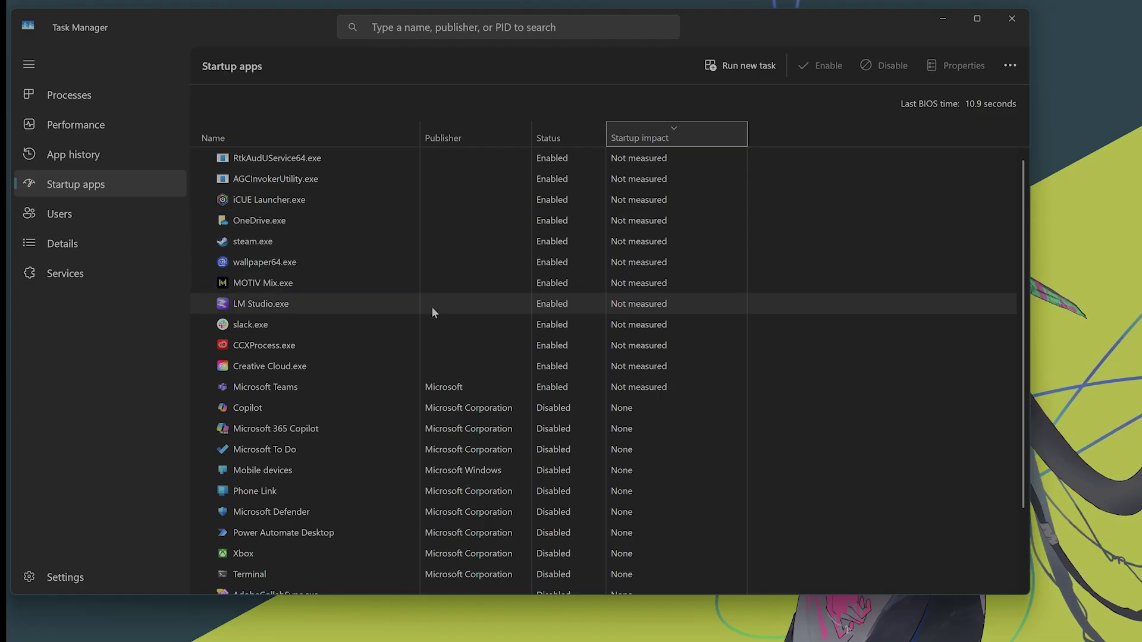
left_click(387, 301)
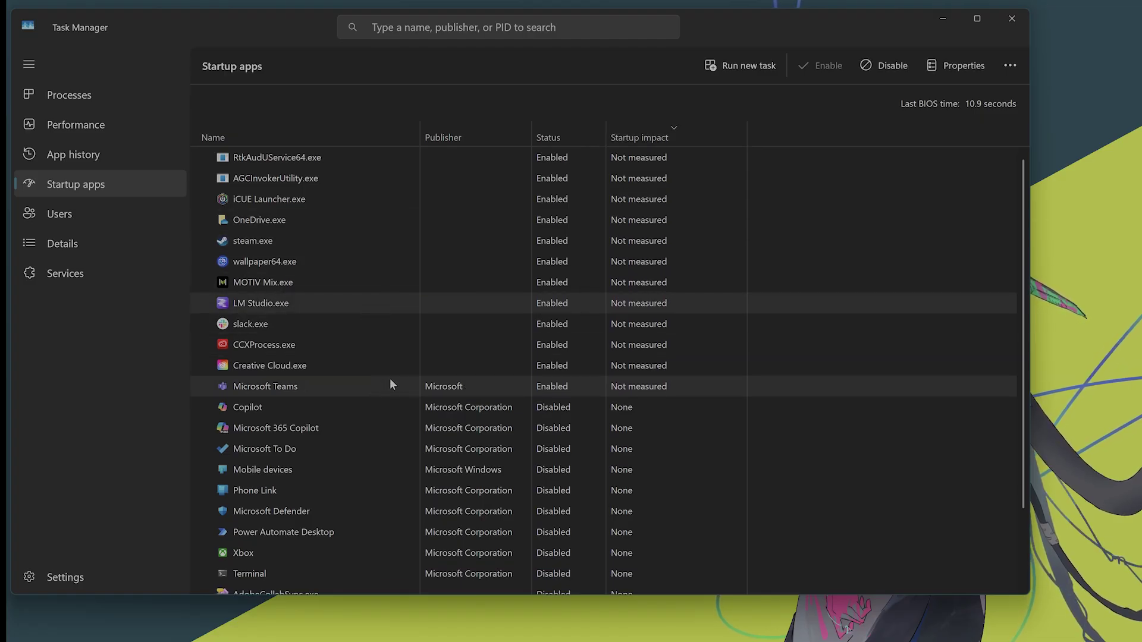
Close both Task Manager and the System Configuration window.
left_click(1012, 19)
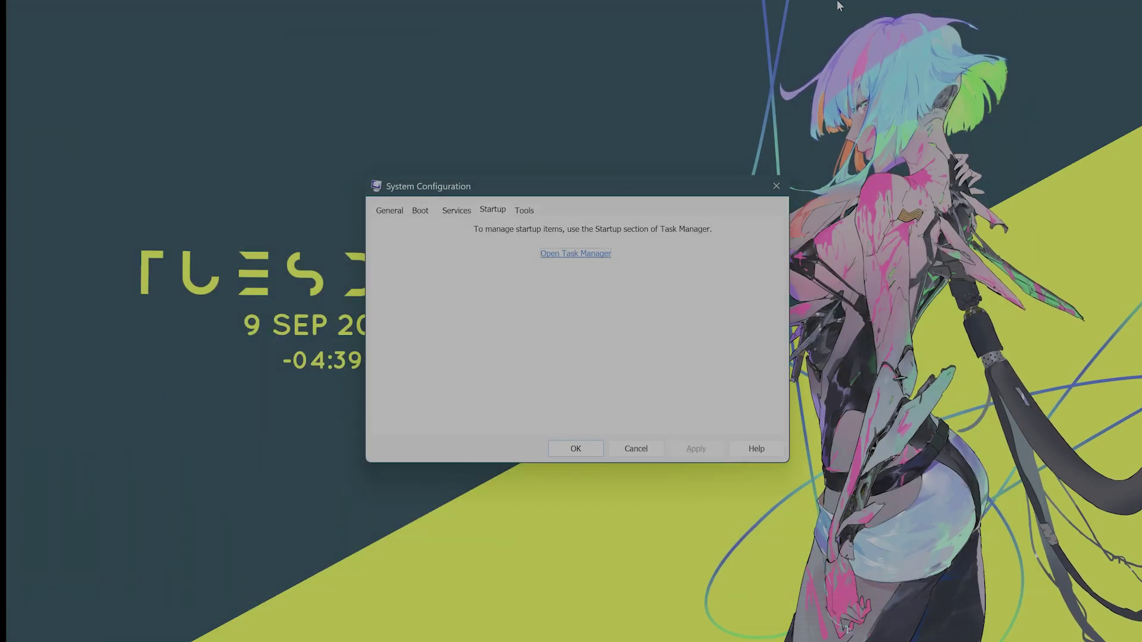
left_click(777, 187)
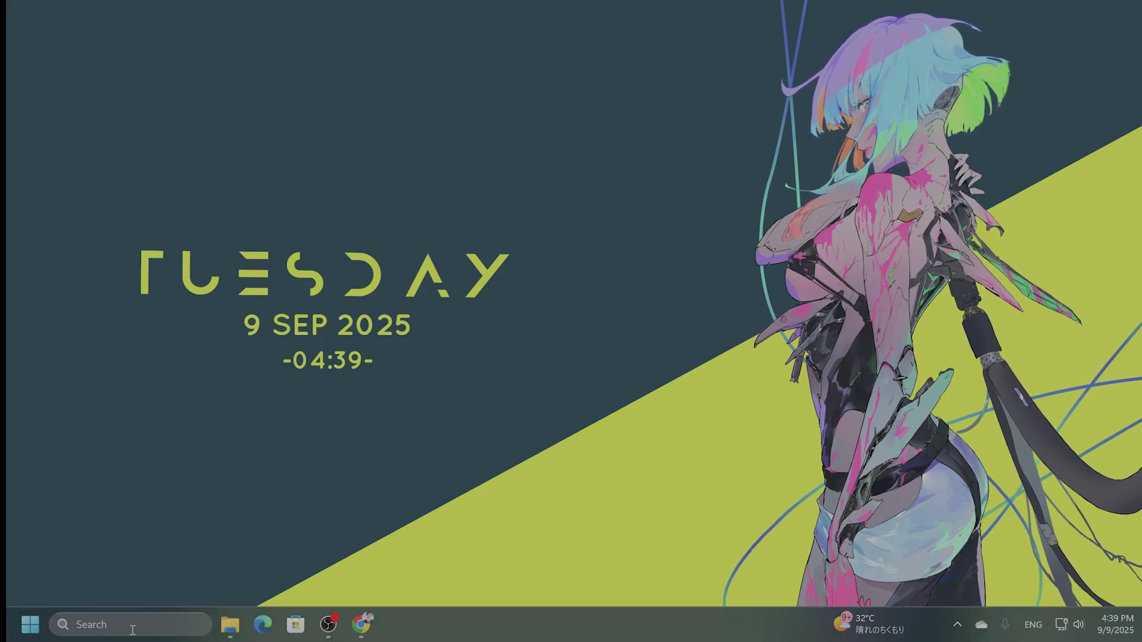
left_click(130, 624)
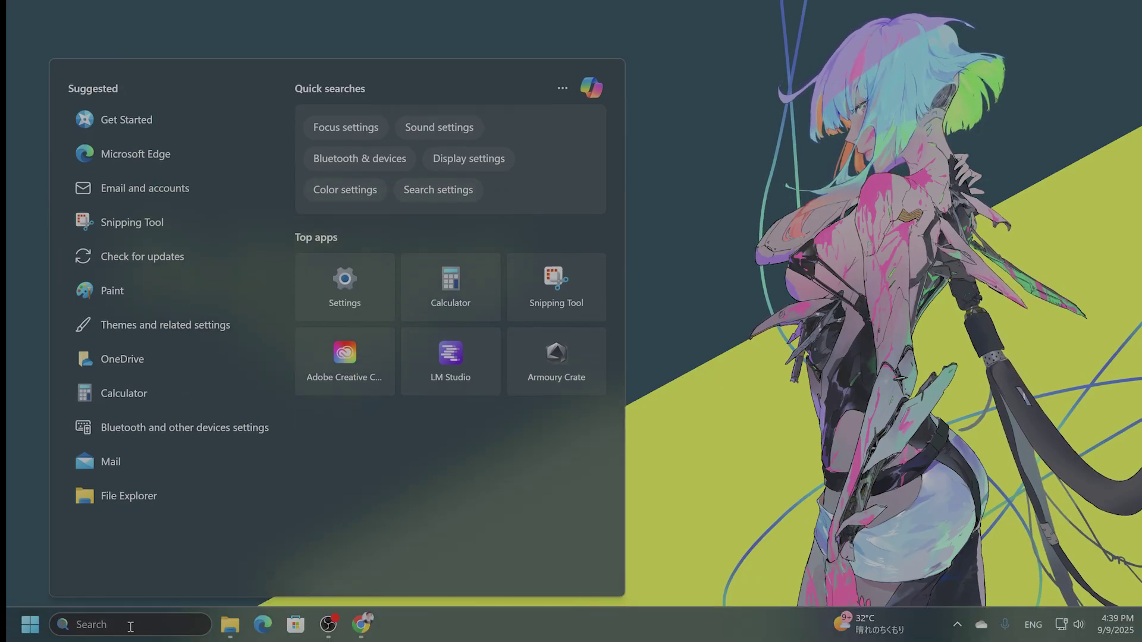
type("de")
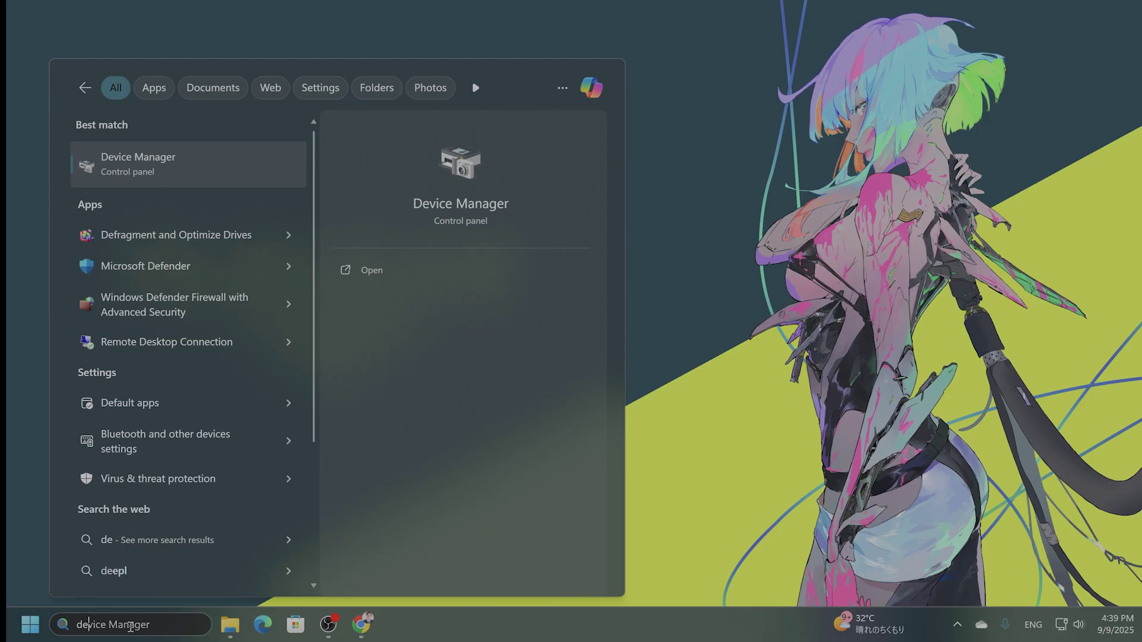
key("BackSpace")
key("BackSpace")
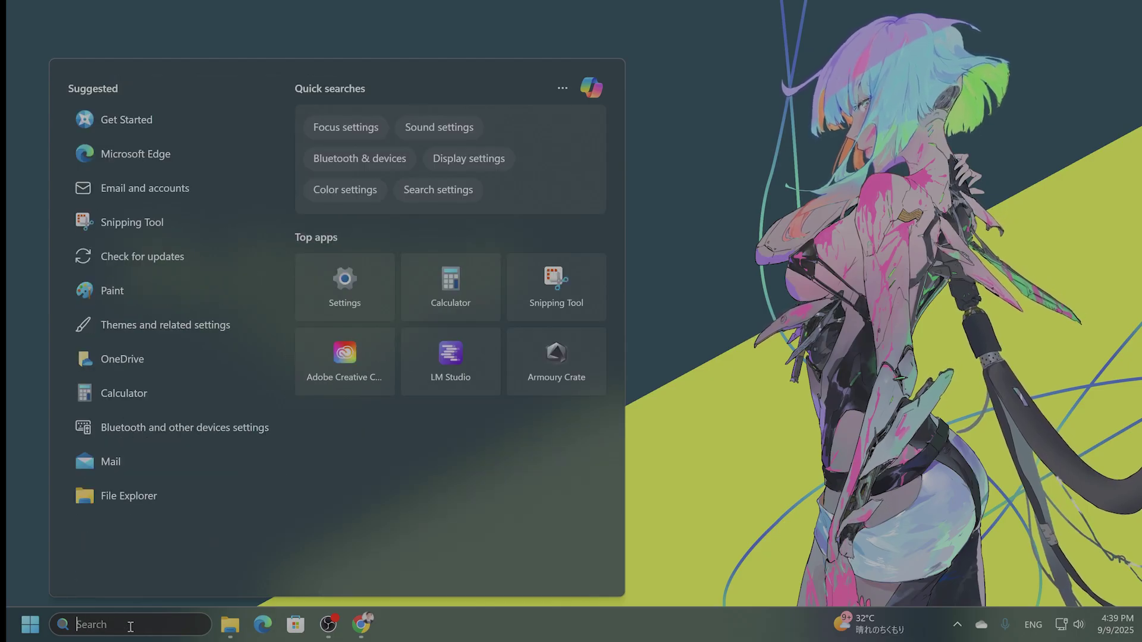
type("defragment and Optimize I")
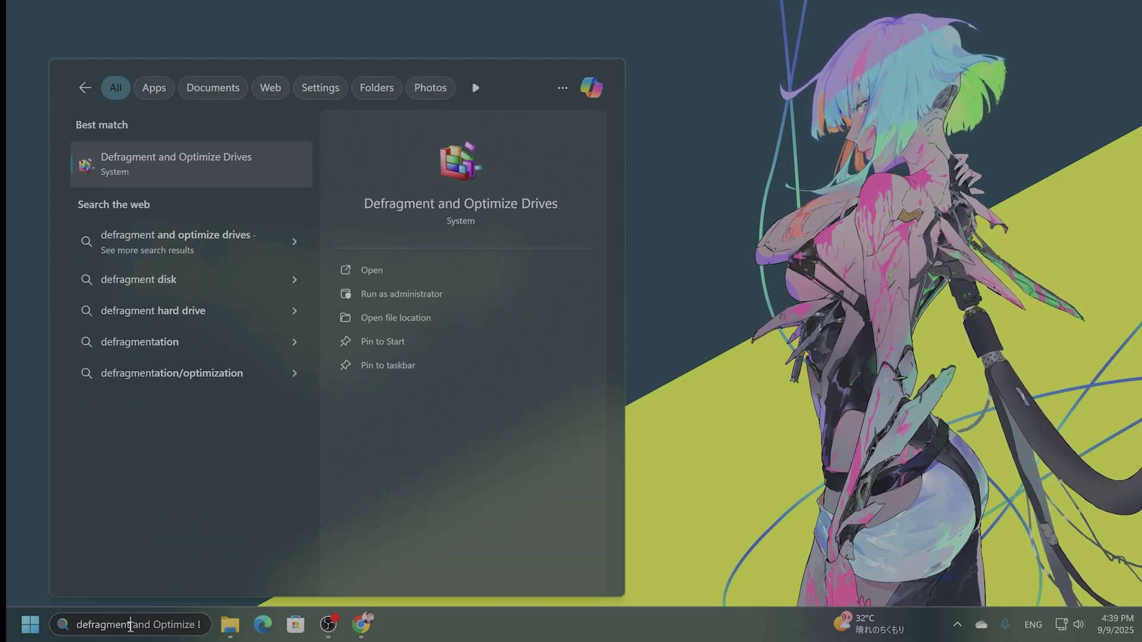
left_click(198, 174)
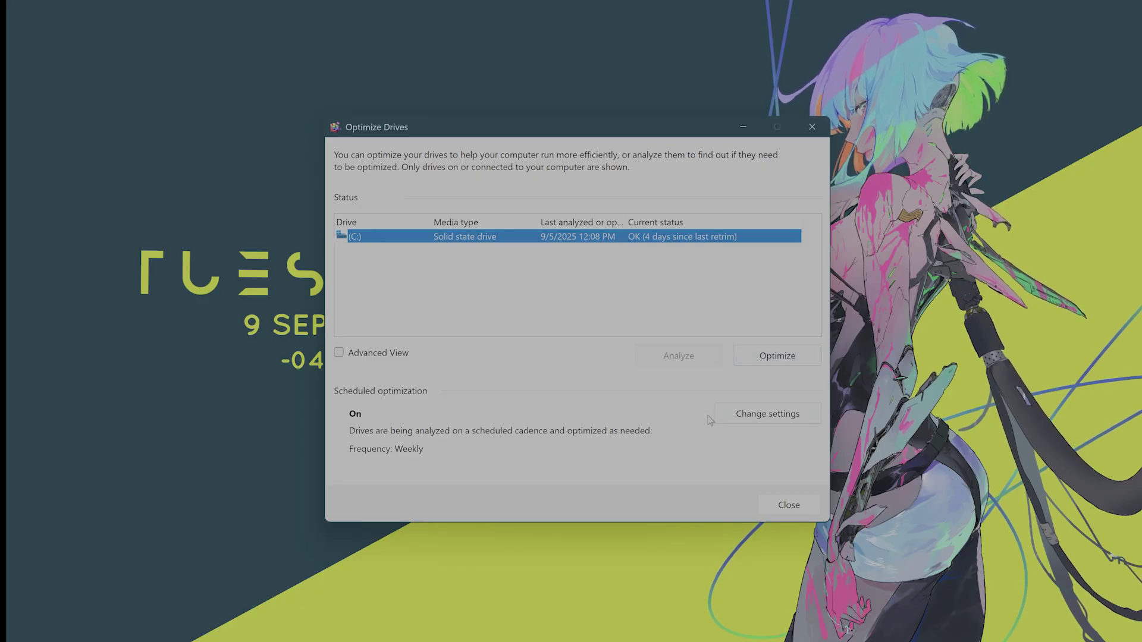
left_click(796, 506)
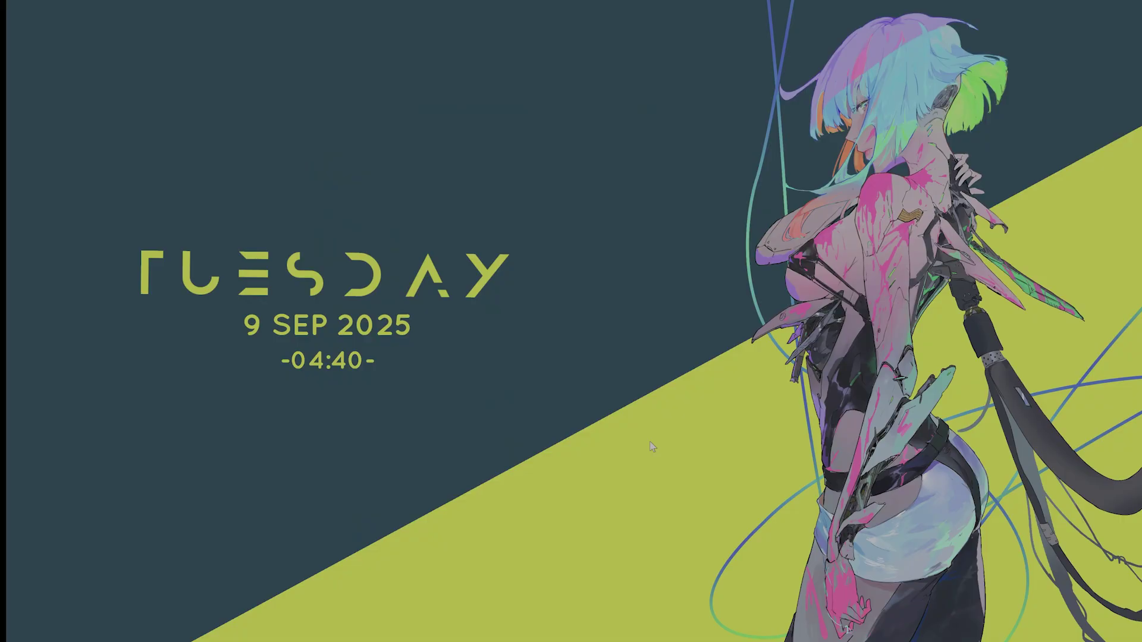
Run services.msc from the Run dialog to open the Services console.
mouse_move(53, 639)
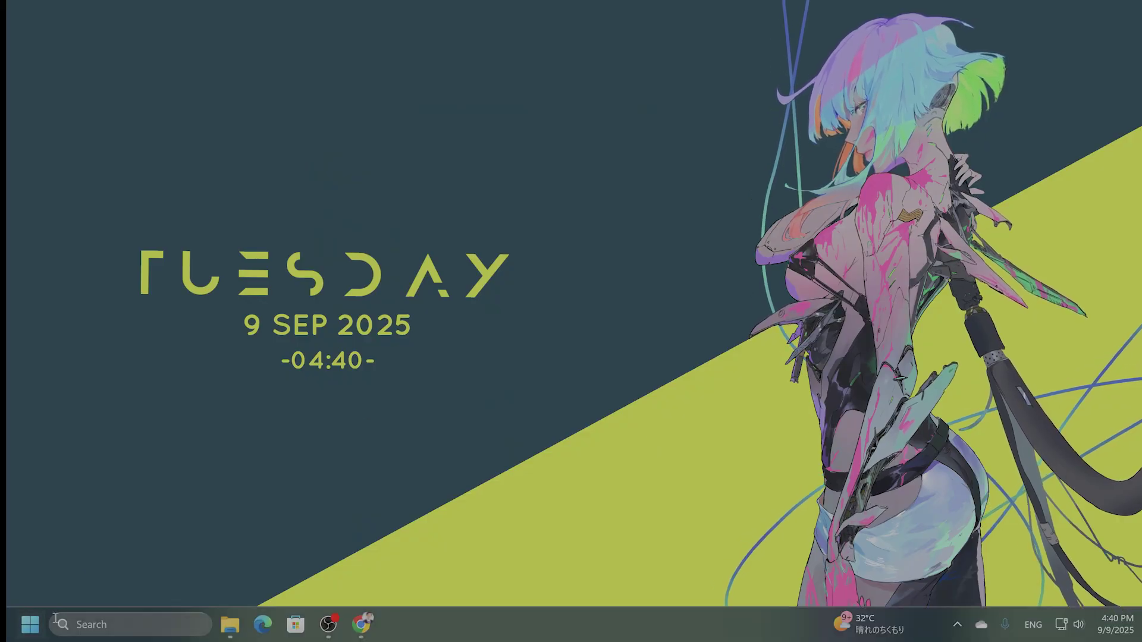
left_click(84, 622)
type("run")
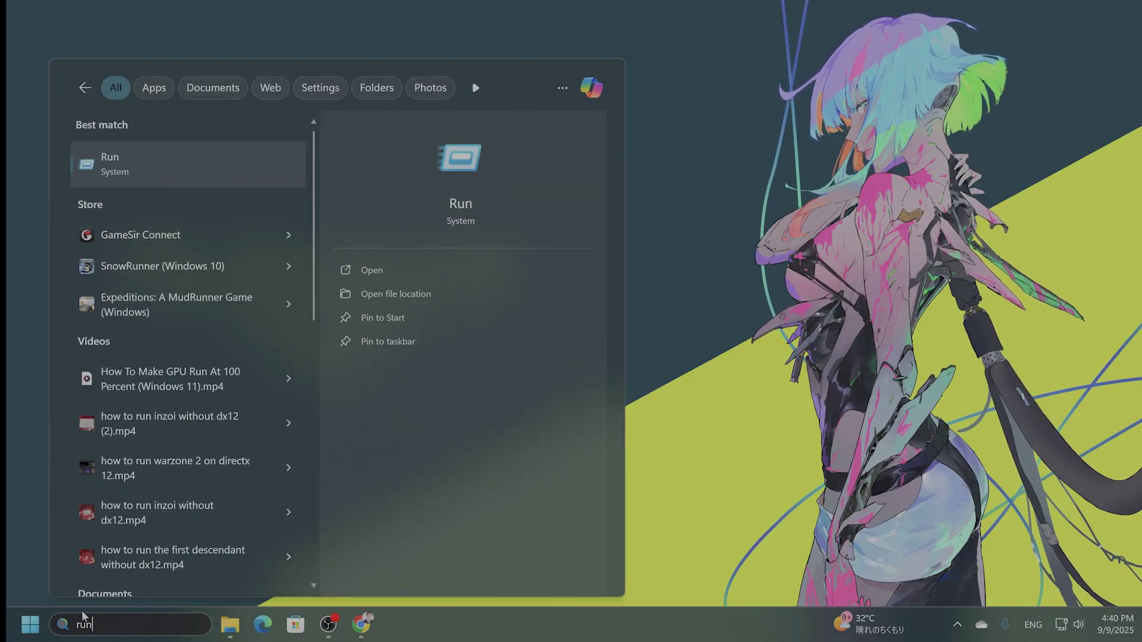
key("Return")
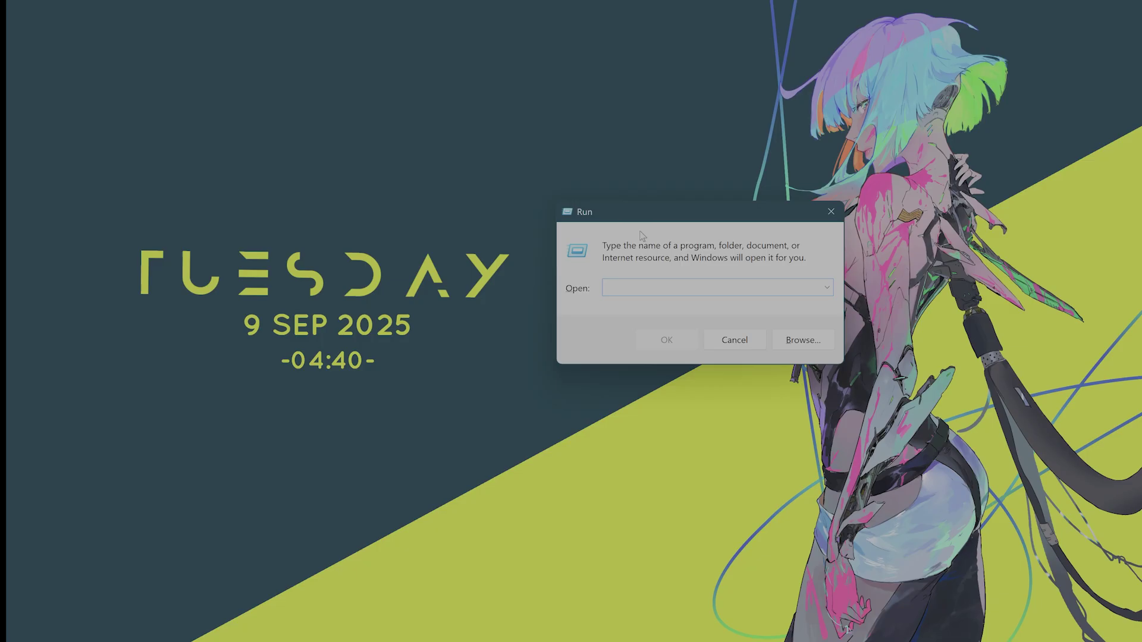
left_click_drag(681, 217, 480, 266)
type("services.msc")
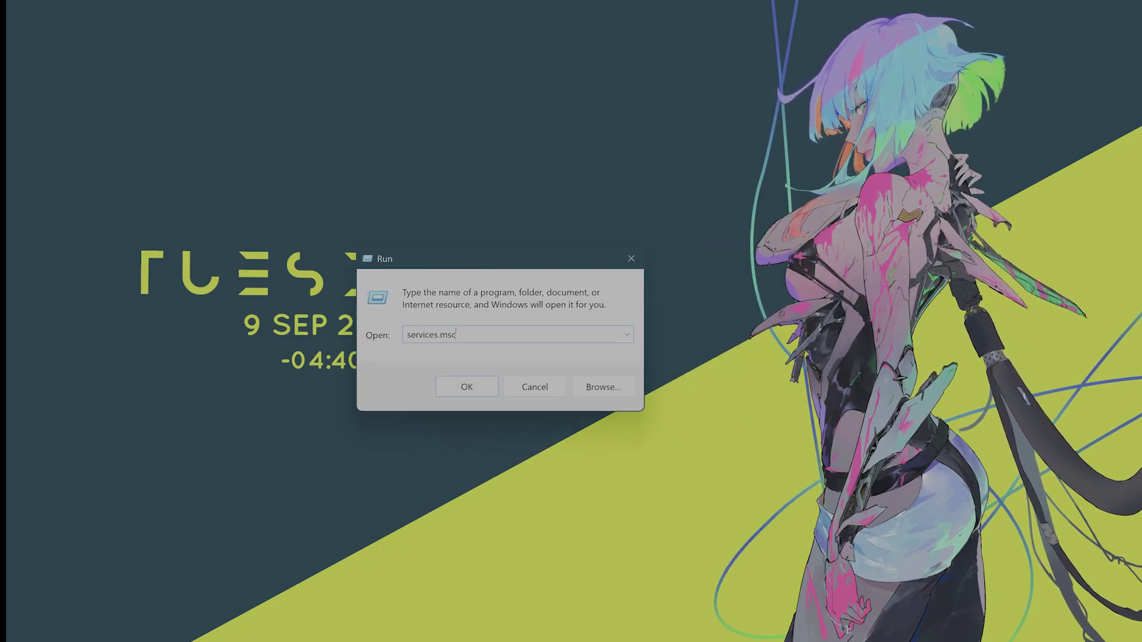
key("Return")
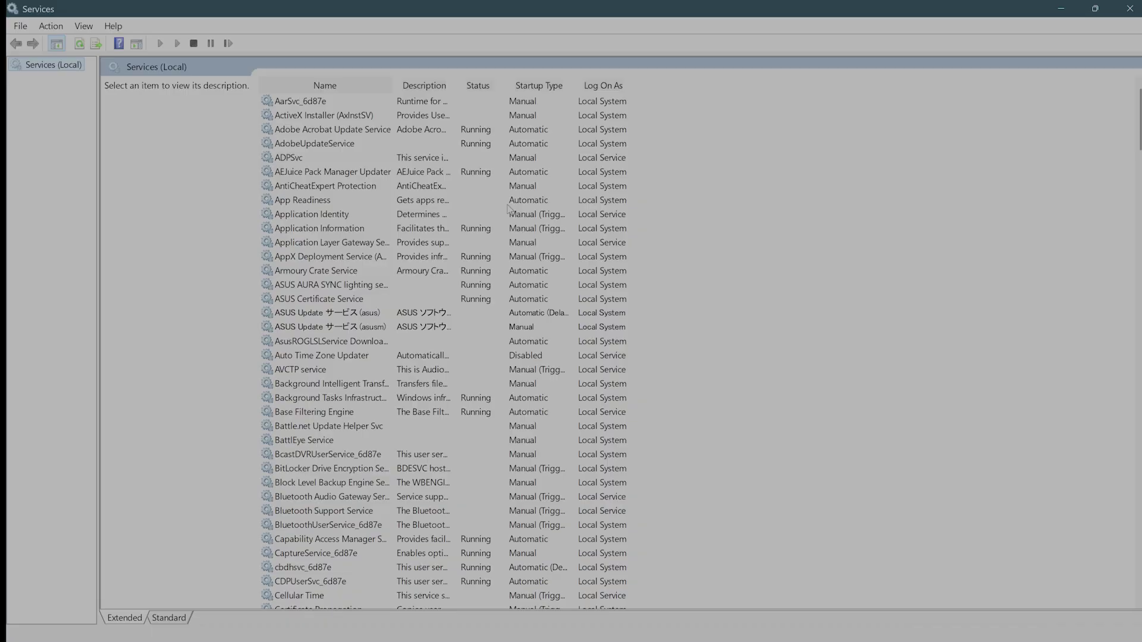
Open SysMain's properties and review its startup types, leaving it on Automatic.
scroll(502, 303, "down", 20)
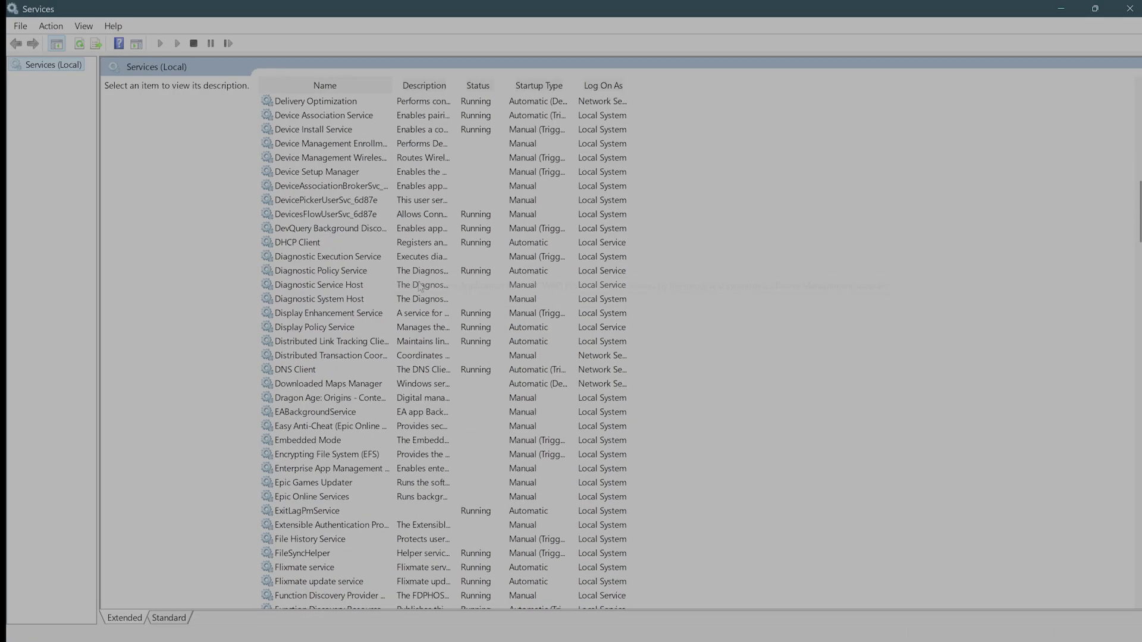
scroll(415, 300, "down", 20)
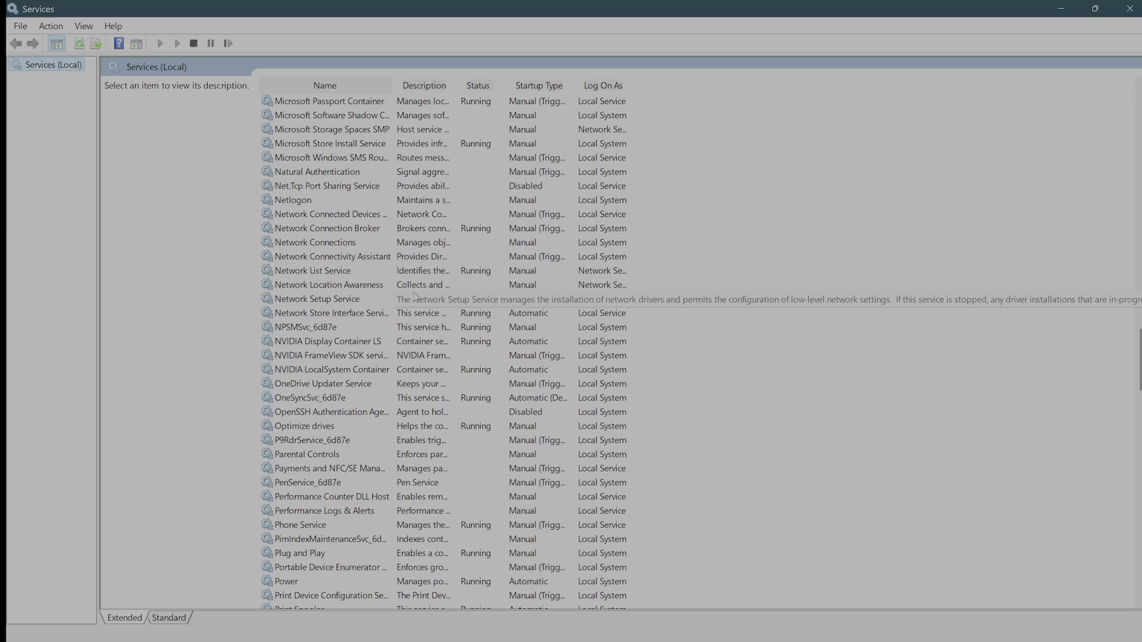
scroll(408, 305, "down", 11)
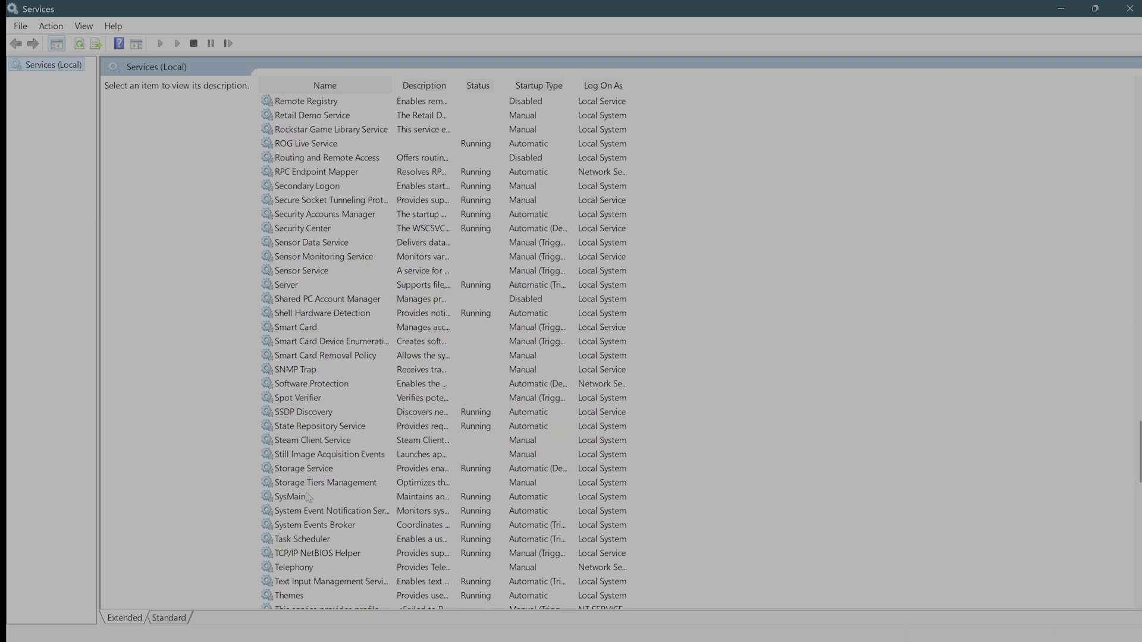
left_click(304, 499)
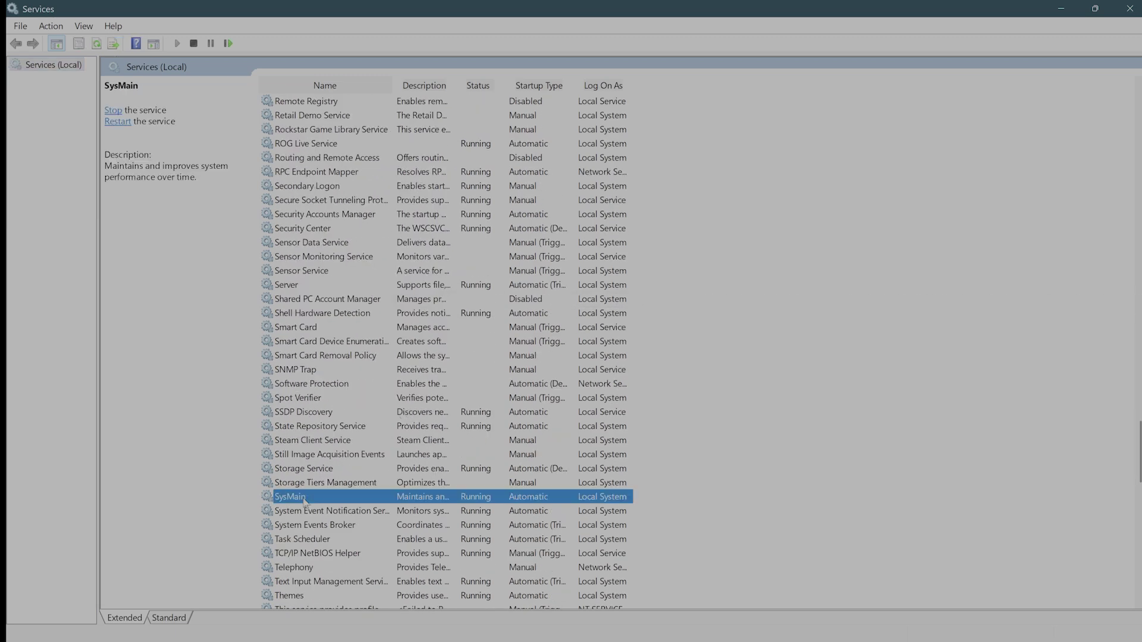
double_click(305, 499)
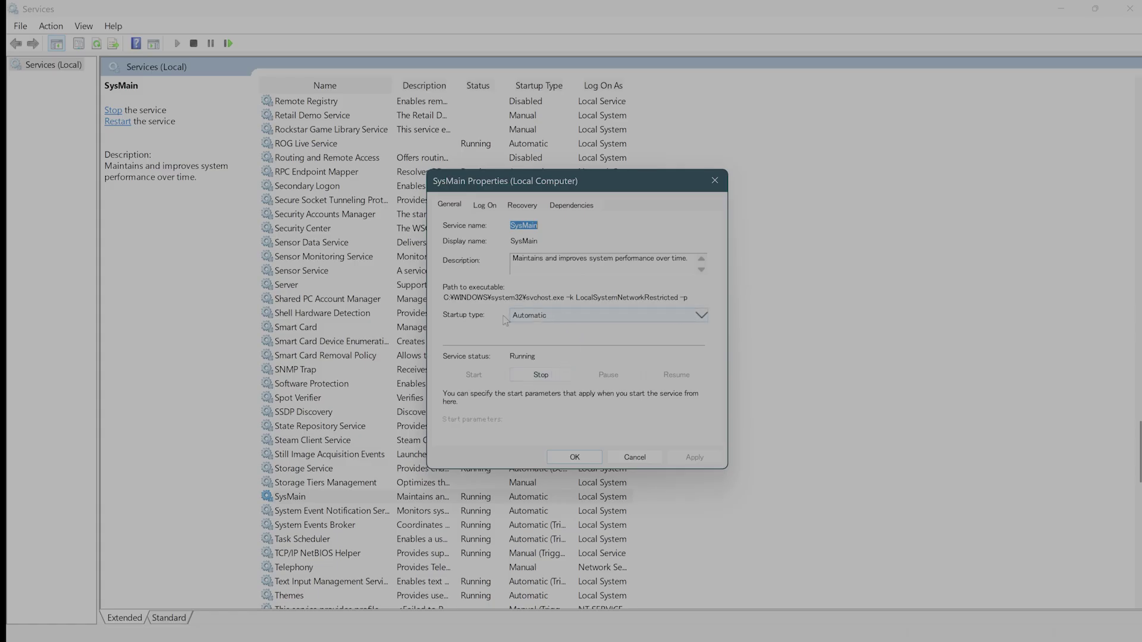
left_click(537, 320)
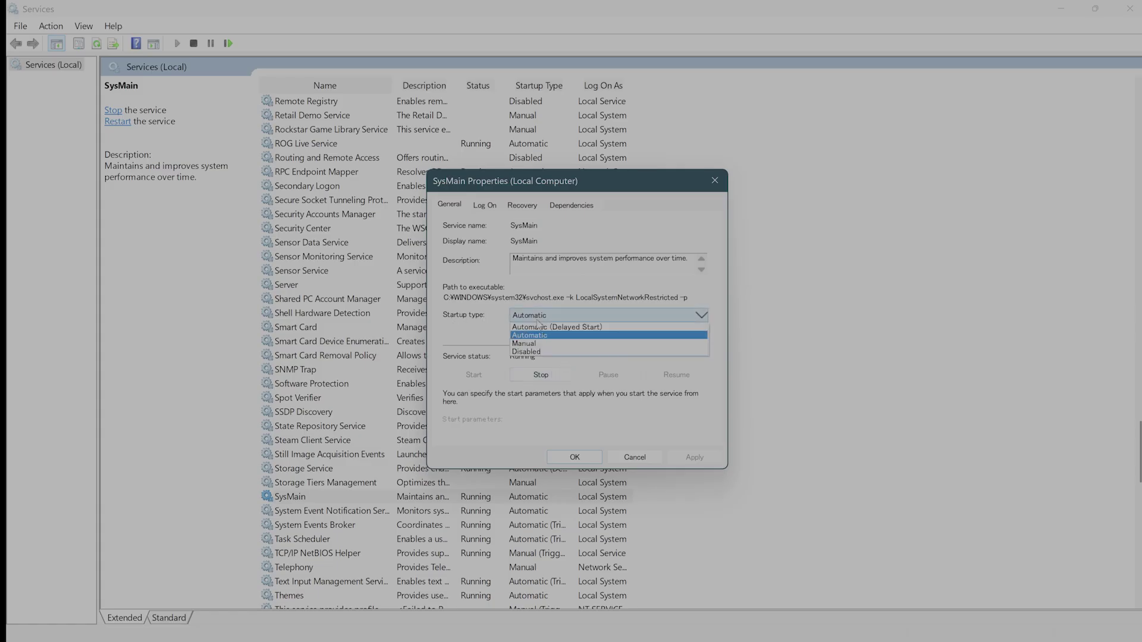
left_click(483, 331)
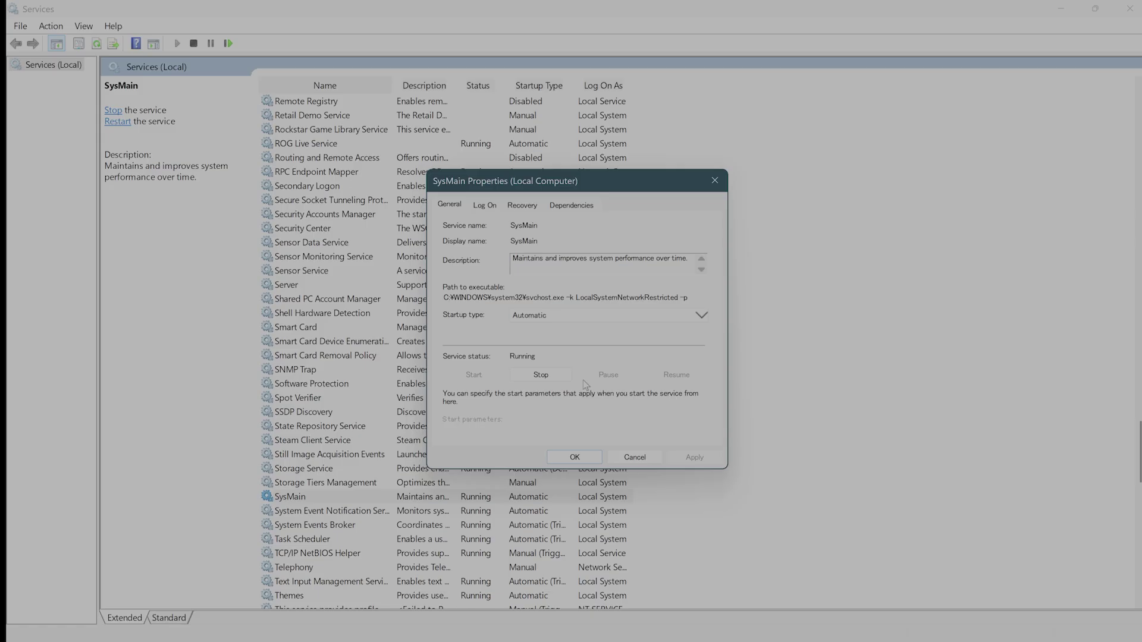
Dismiss SysMain Properties unchanged and run sysdm.cpl to open System Properties.
left_click(649, 460)
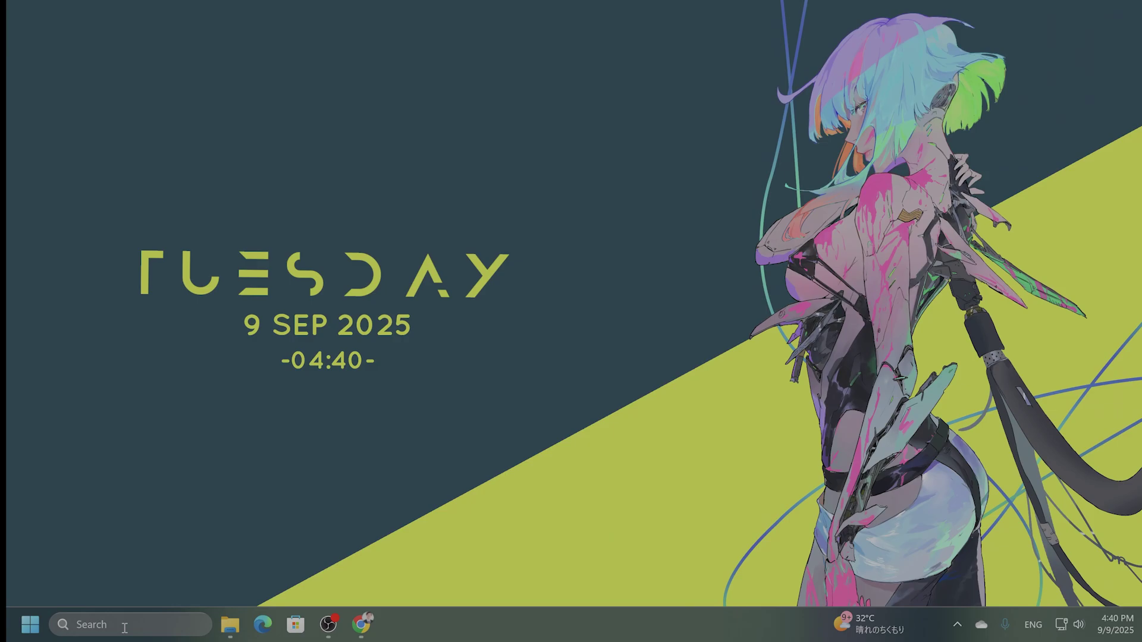
left_click(124, 628)
type("Run")
key("Return")
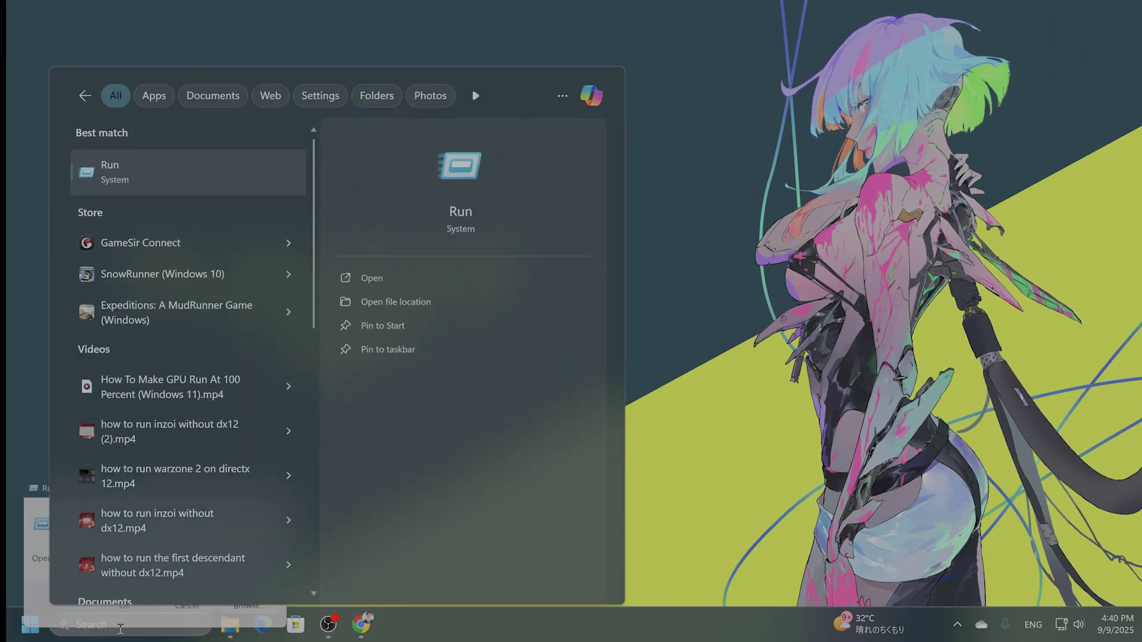
left_click_drag(183, 484, 567, 372)
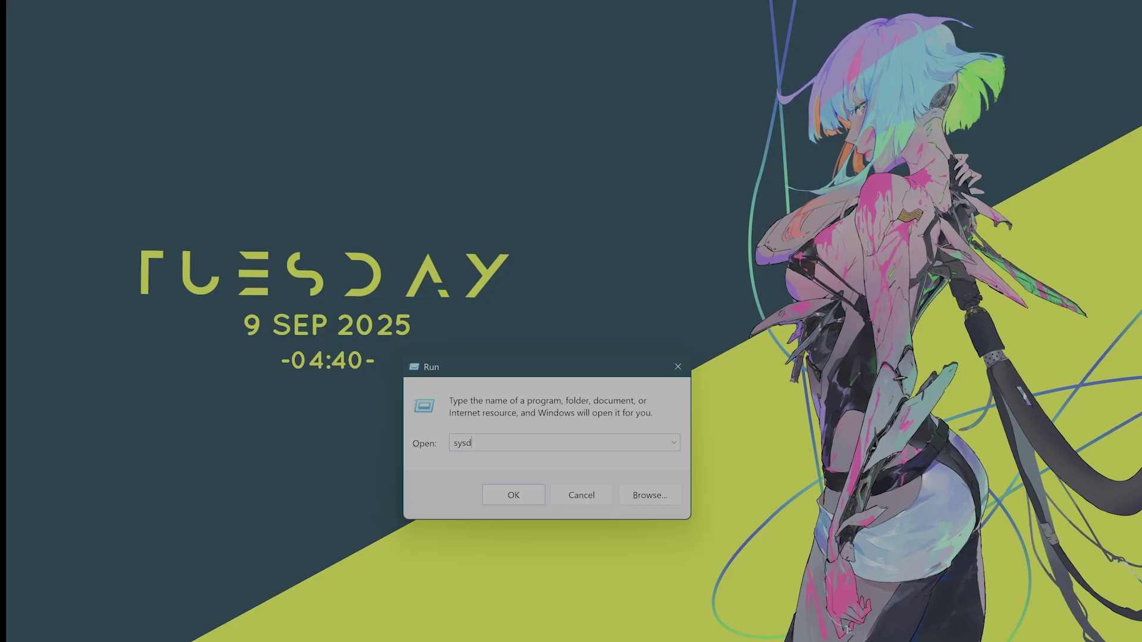
type("sysdm.cpl")
key("Return")
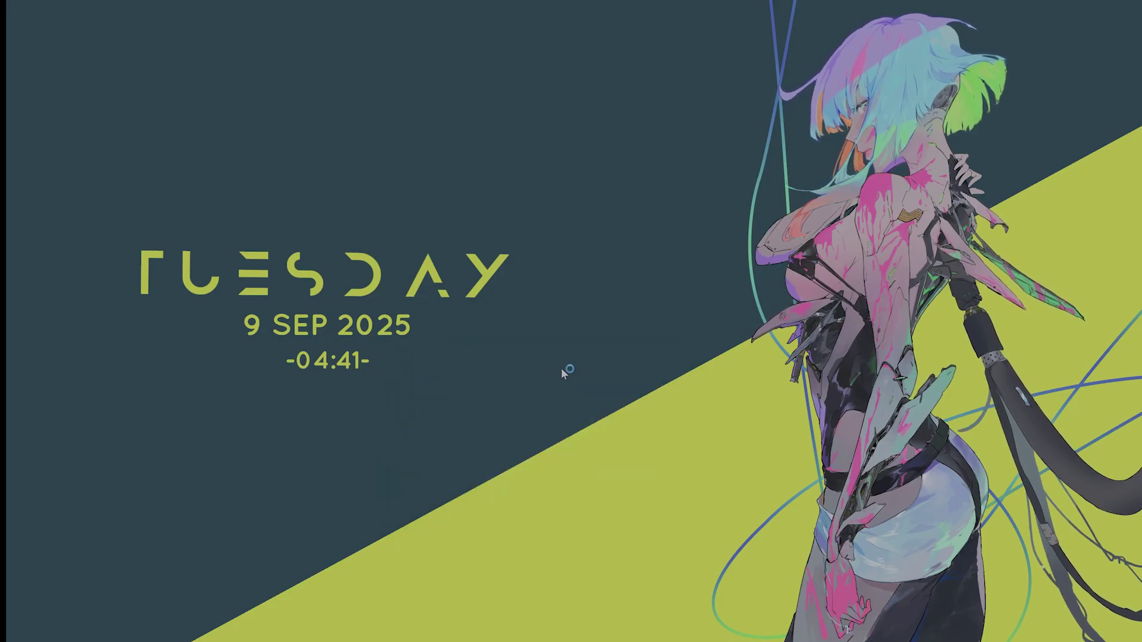
Open the Performance settings from System Properties' Advanced tab.
left_click_drag(274, 154, 461, 181)
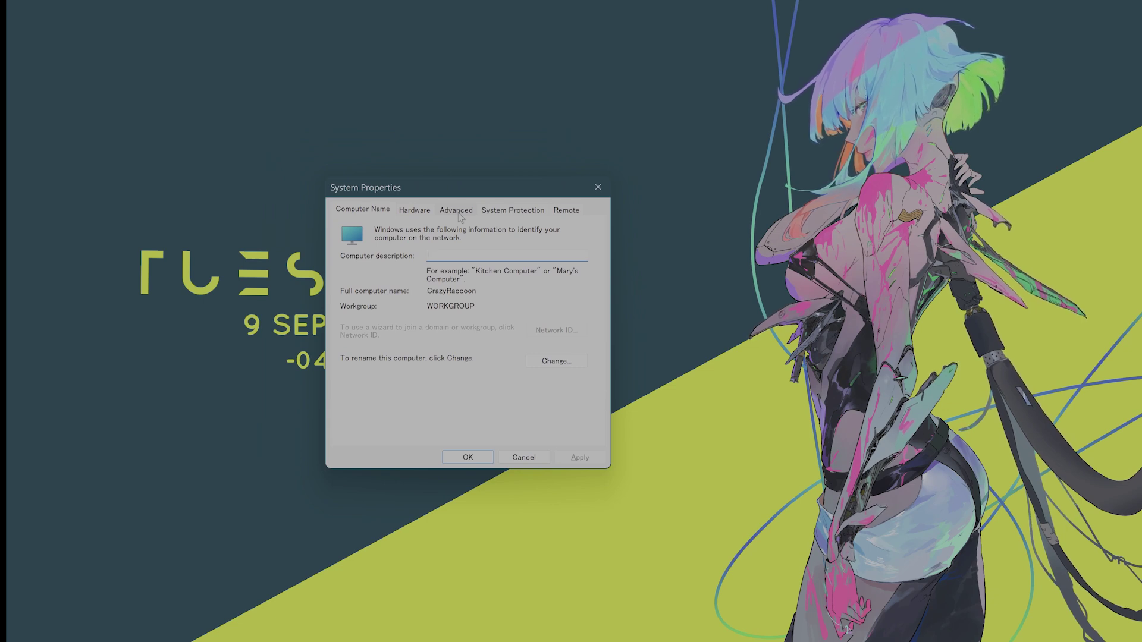
left_click(457, 212)
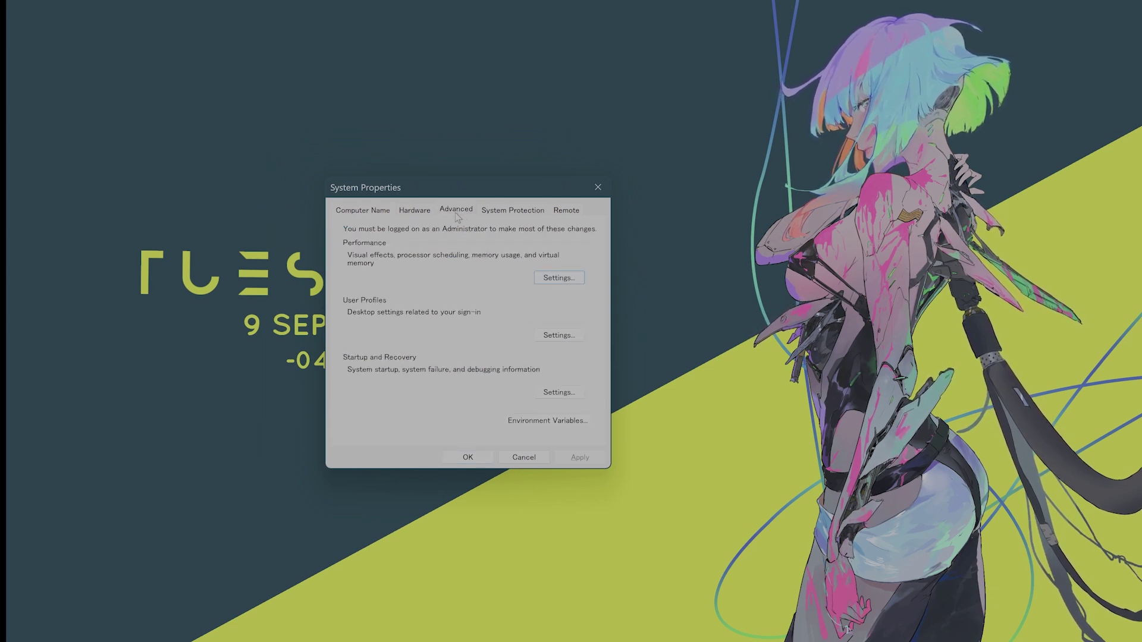
left_click(558, 280)
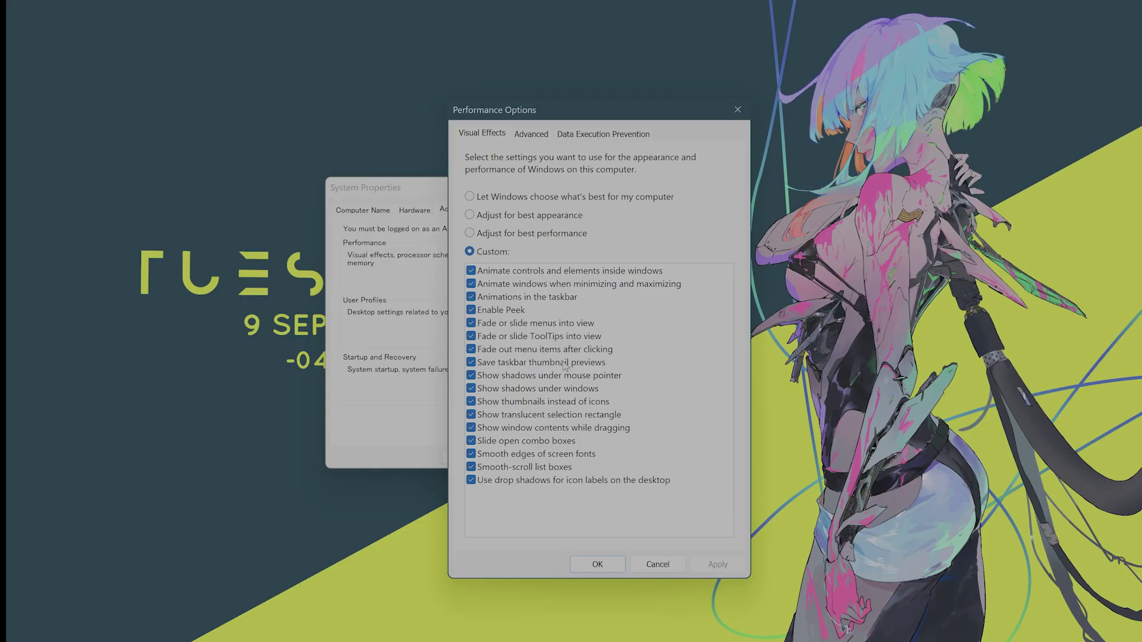
Uncheck control and window animations, Peek, menu/ToolTip fades, shadows, selection rectangle, combo slide, smooth scrolling, icon-label shadows.
left_click(471, 270)
left_click(471, 284)
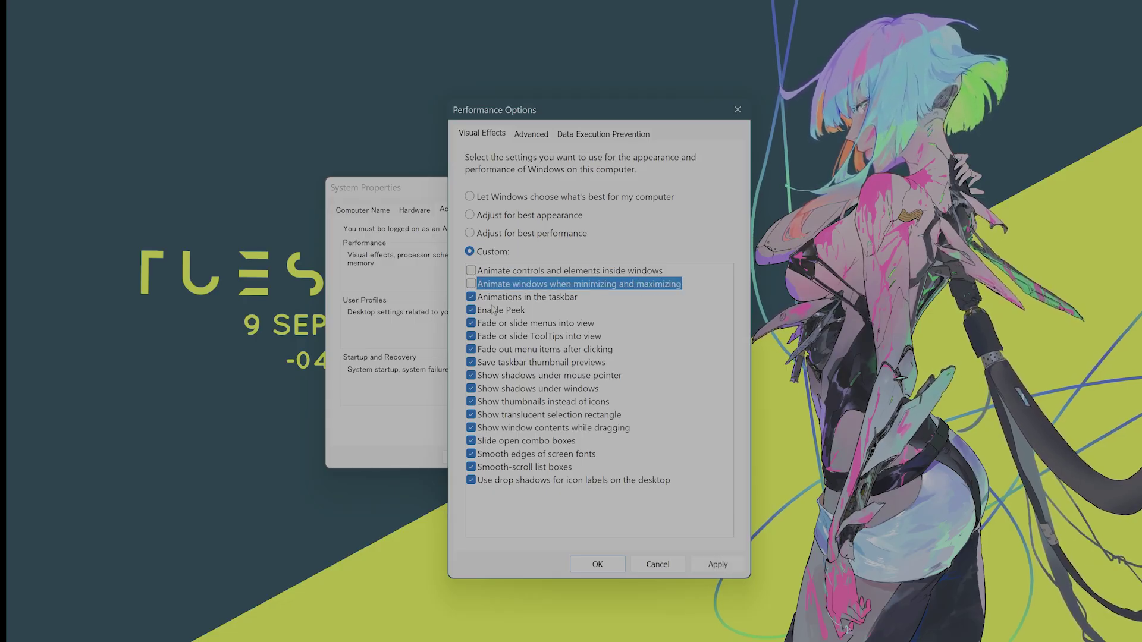
left_click(471, 310)
left_click(471, 323)
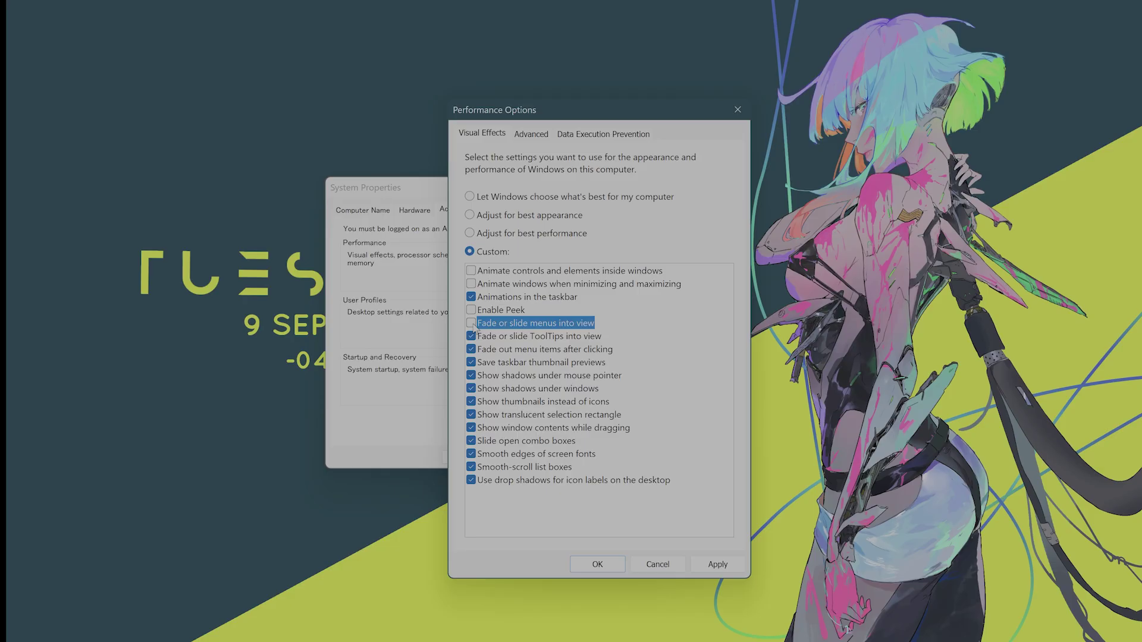
left_click(471, 336)
left_click(471, 349)
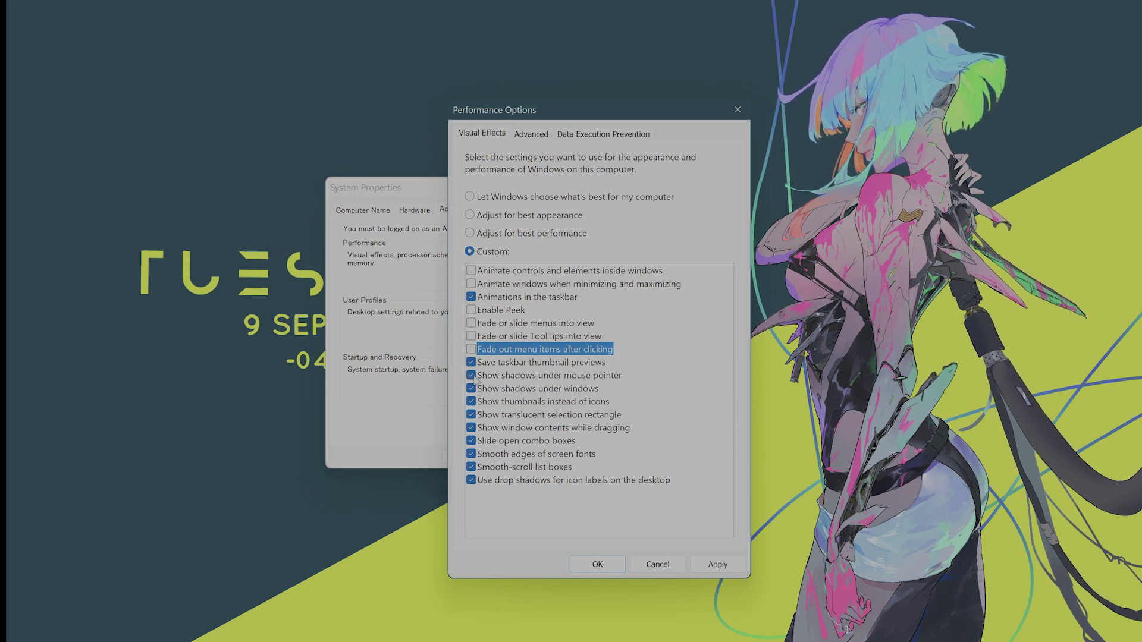
left_click(471, 375)
left_click(472, 389)
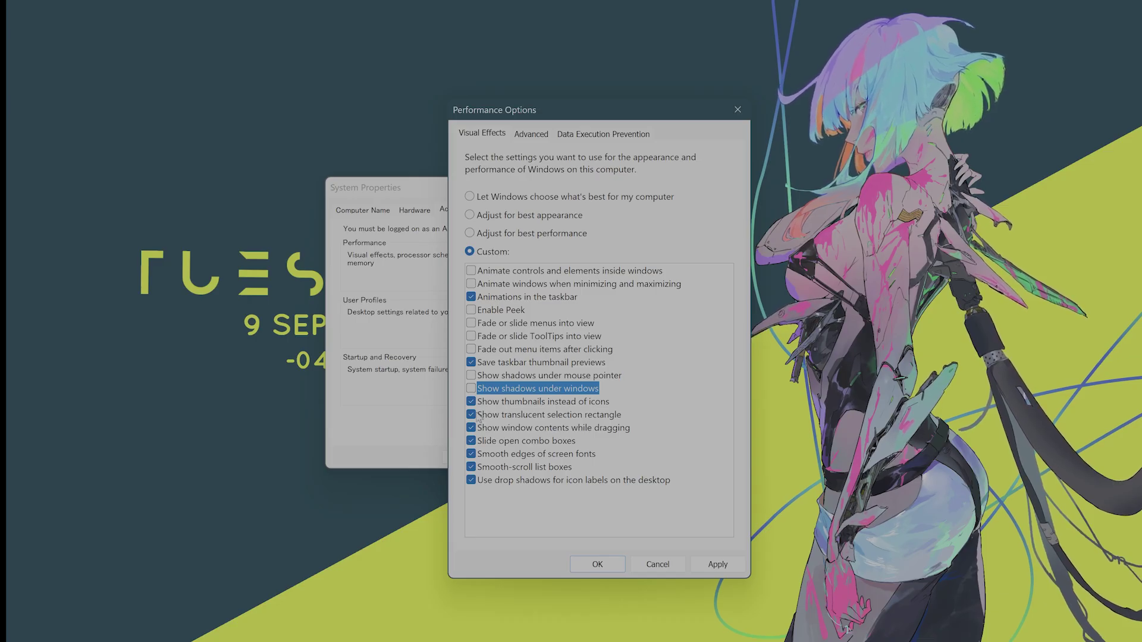
left_click(471, 415)
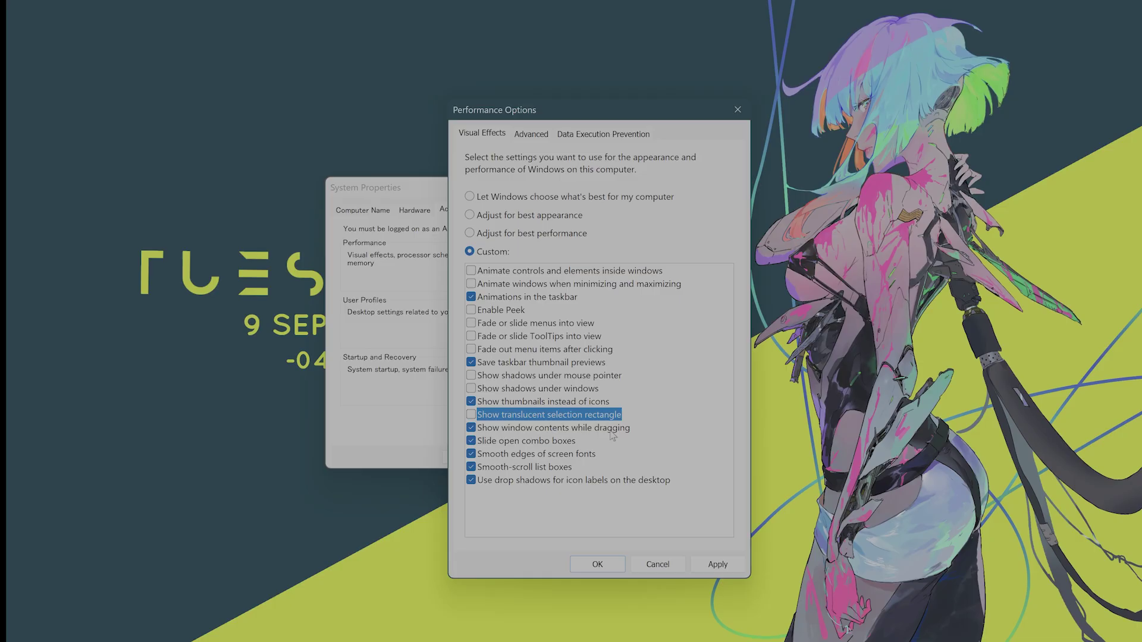
left_click(472, 442)
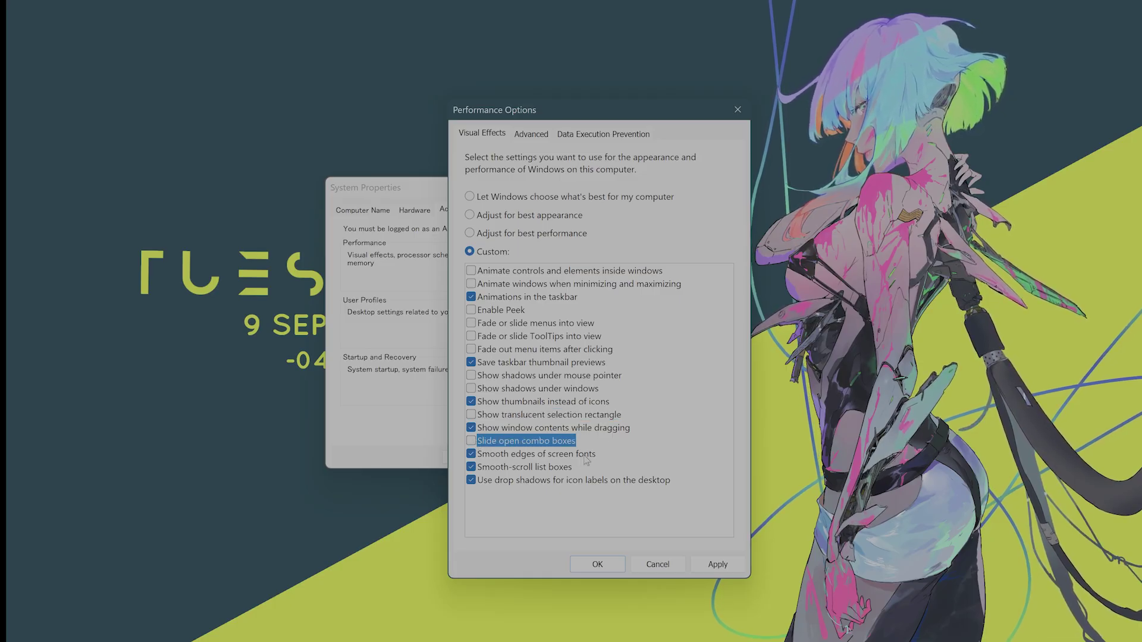
left_click(471, 467)
left_click(471, 480)
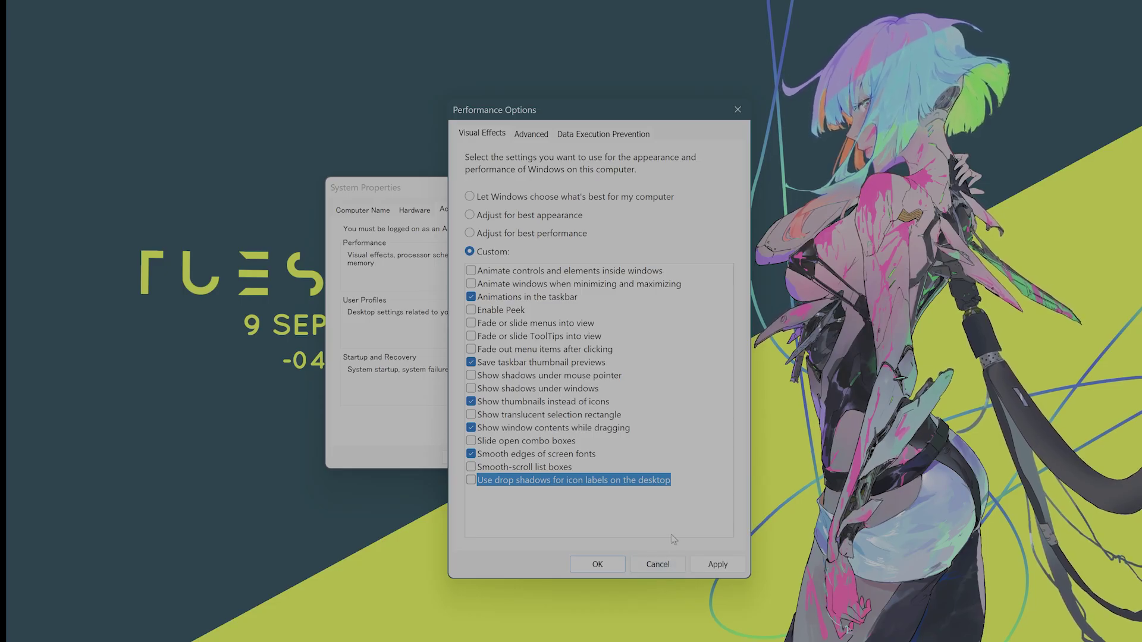
Close System Properties and launch Registry Editor from a 'regedi' search.
left_click(669, 565)
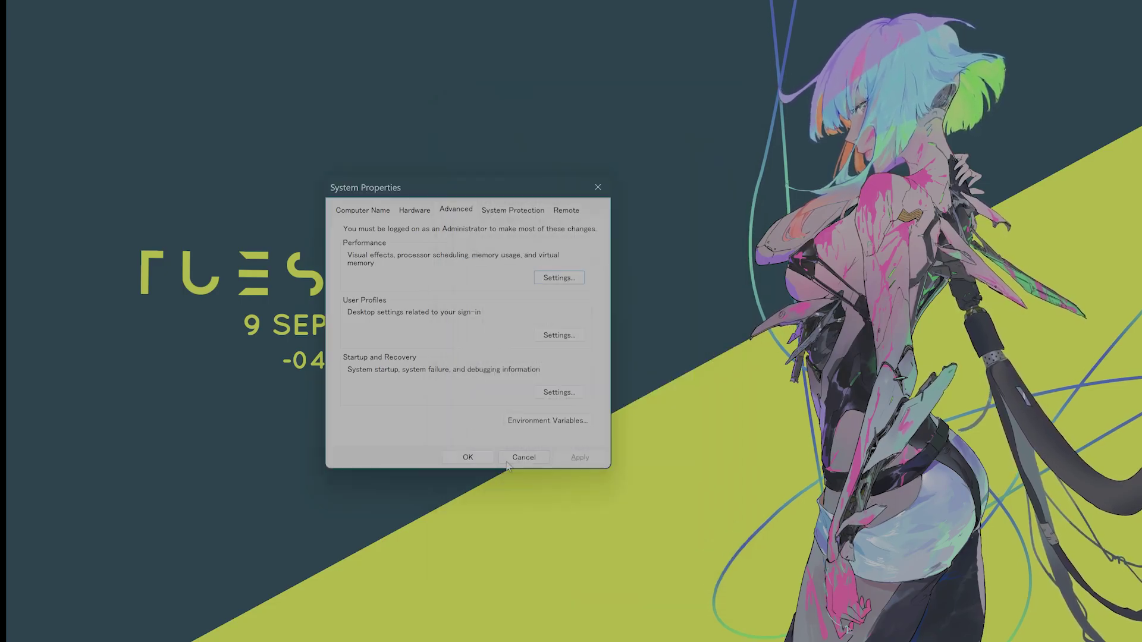
left_click(522, 456)
mouse_move(8, 639)
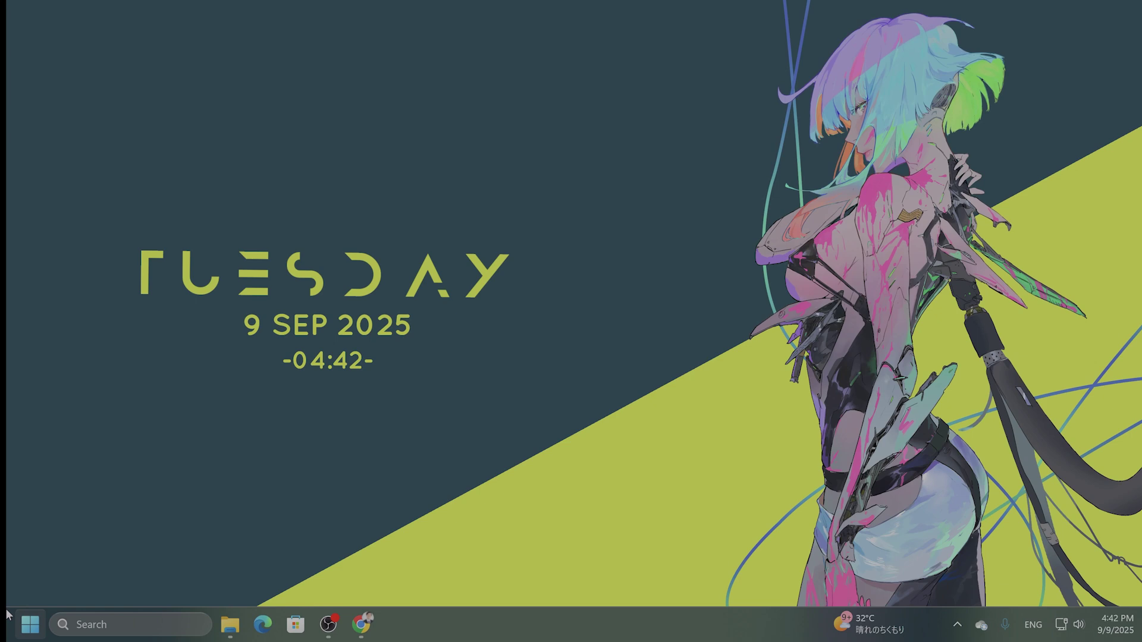
left_click(91, 622)
type("regedi")
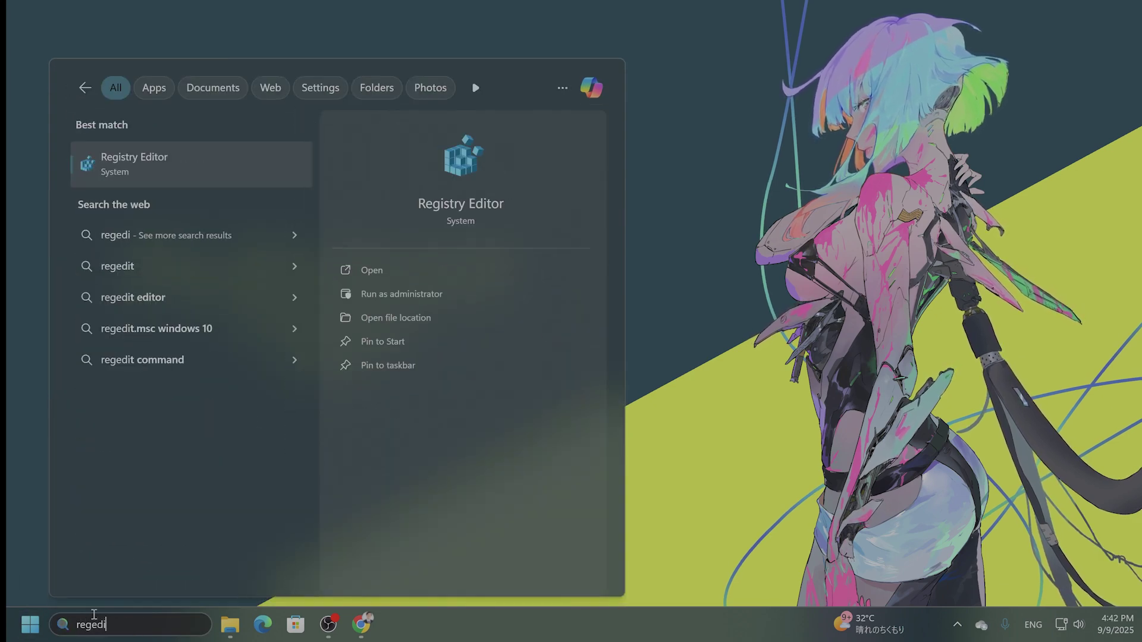
left_click(181, 158)
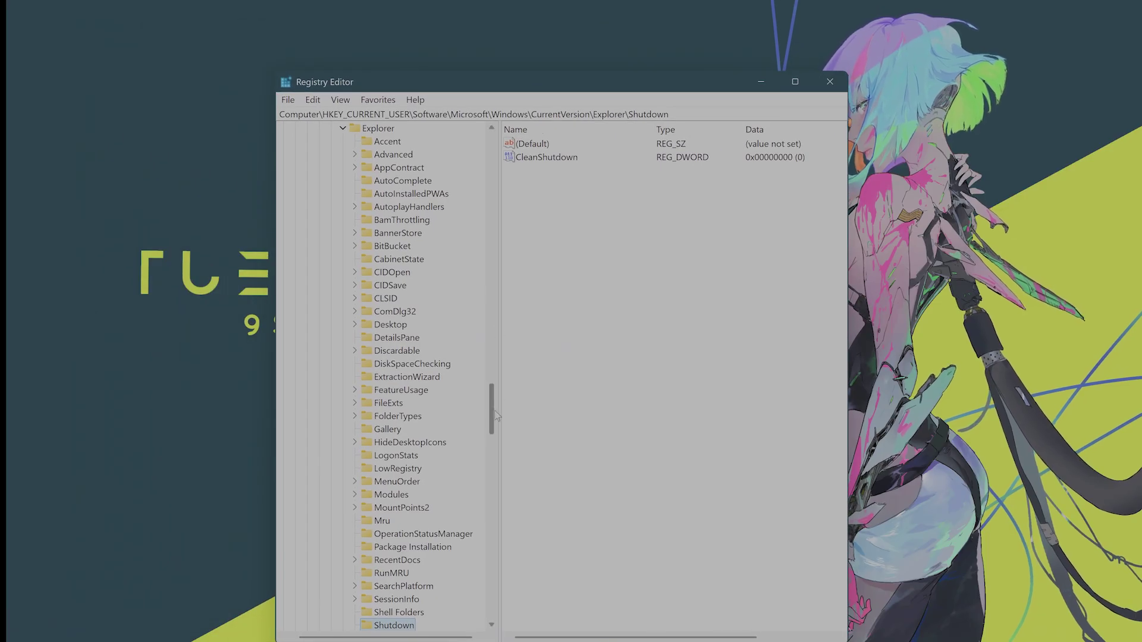
left_click_drag(495, 415, 488, 163)
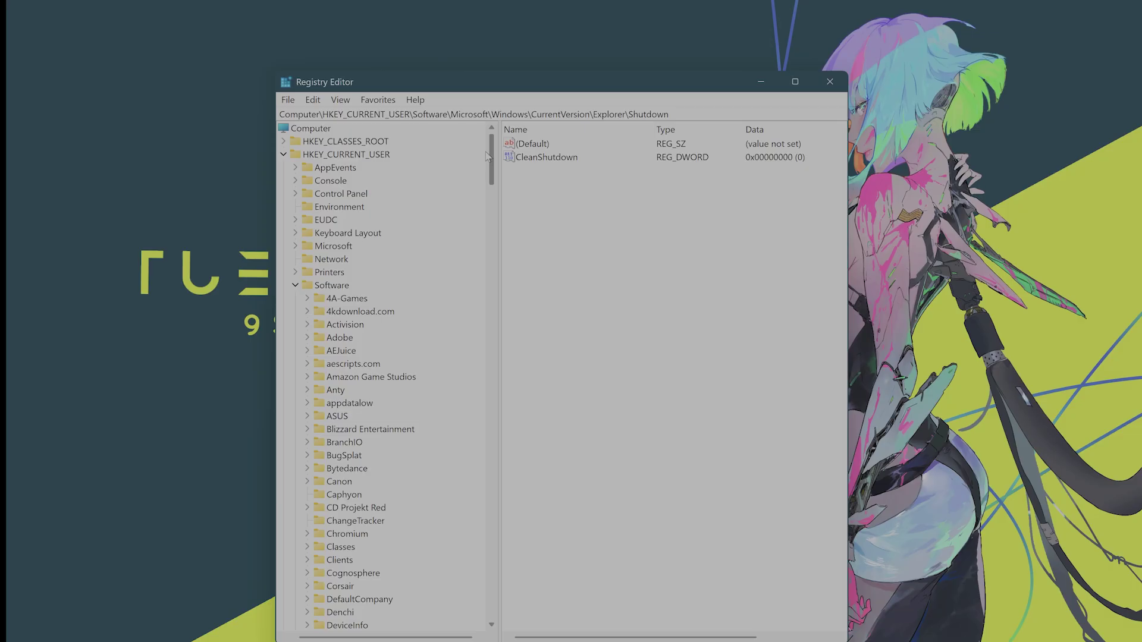
Start a File > Export of the registry key, then cancel it.
left_click(292, 101)
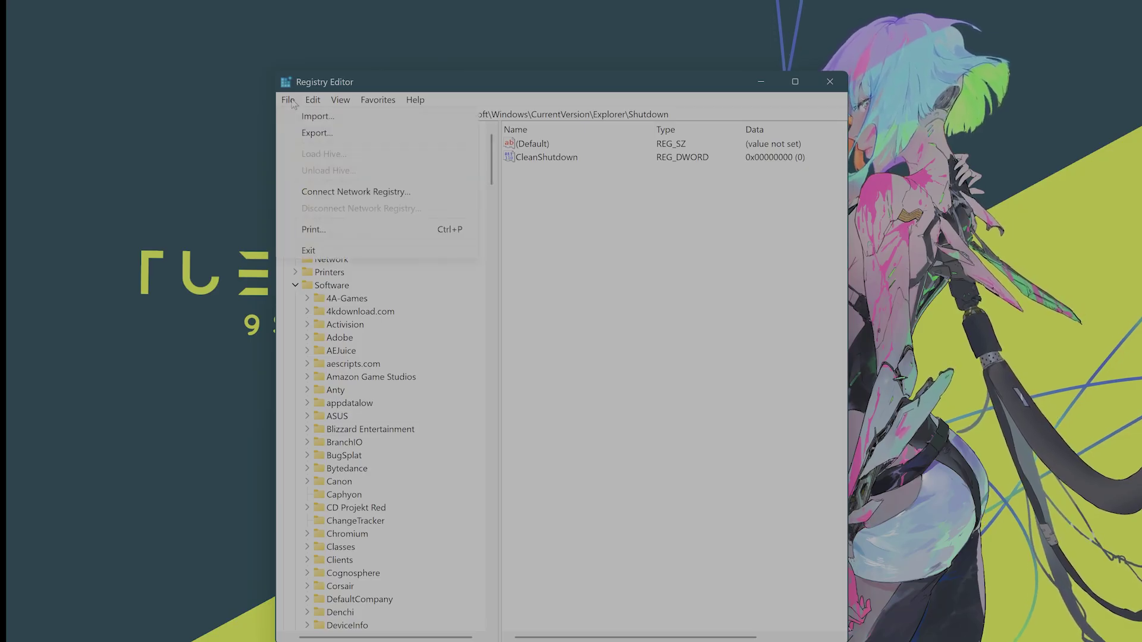
left_click(316, 133)
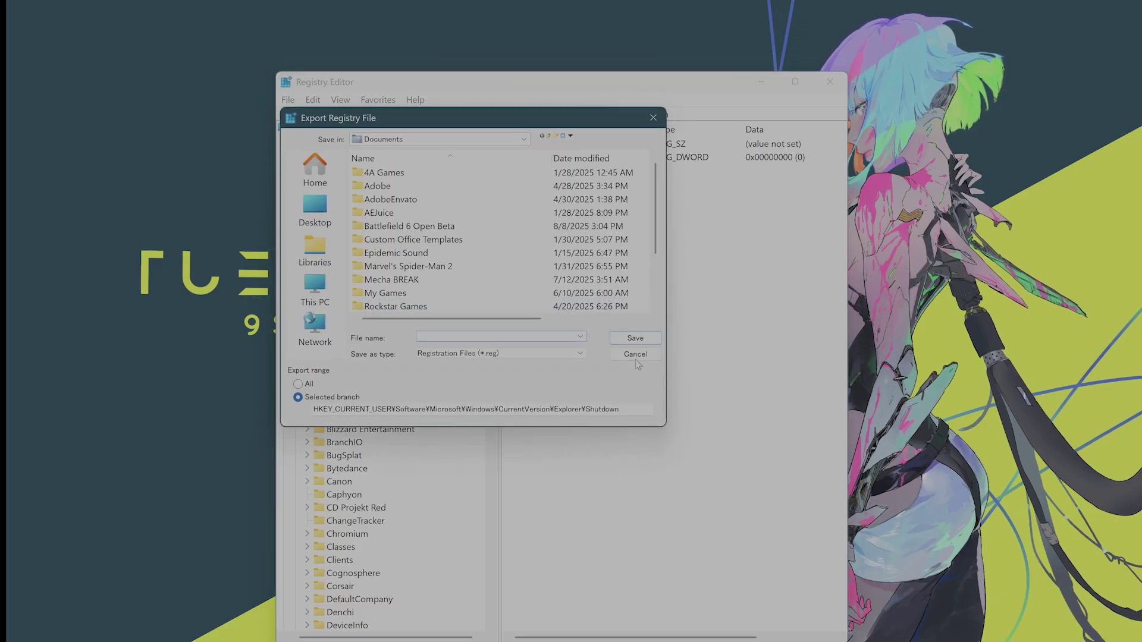
left_click(635, 356)
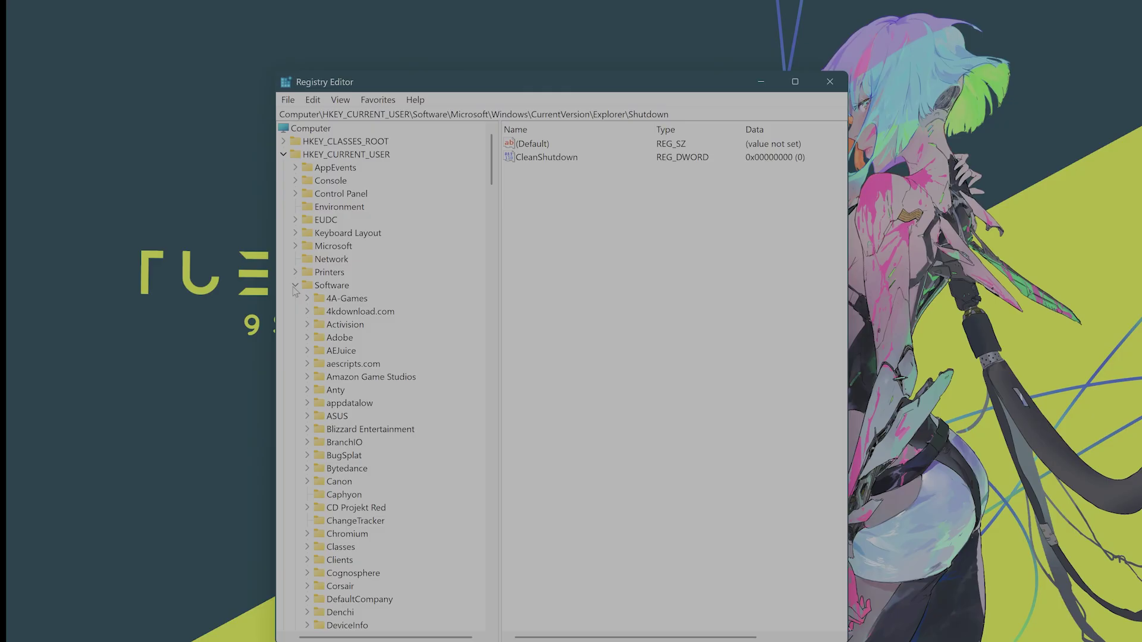
In Registry Editor, expand HKEY_LOCAL_MACHINE down to SYSTEM\CurrentControlSet\Control.
left_click(286, 155)
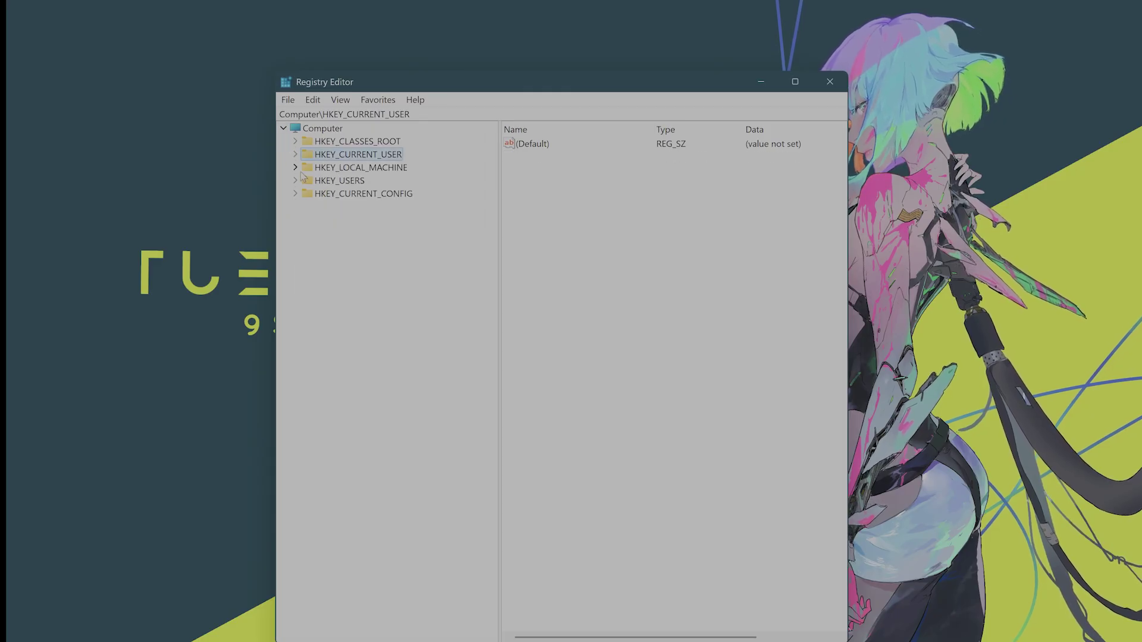
left_click(309, 168)
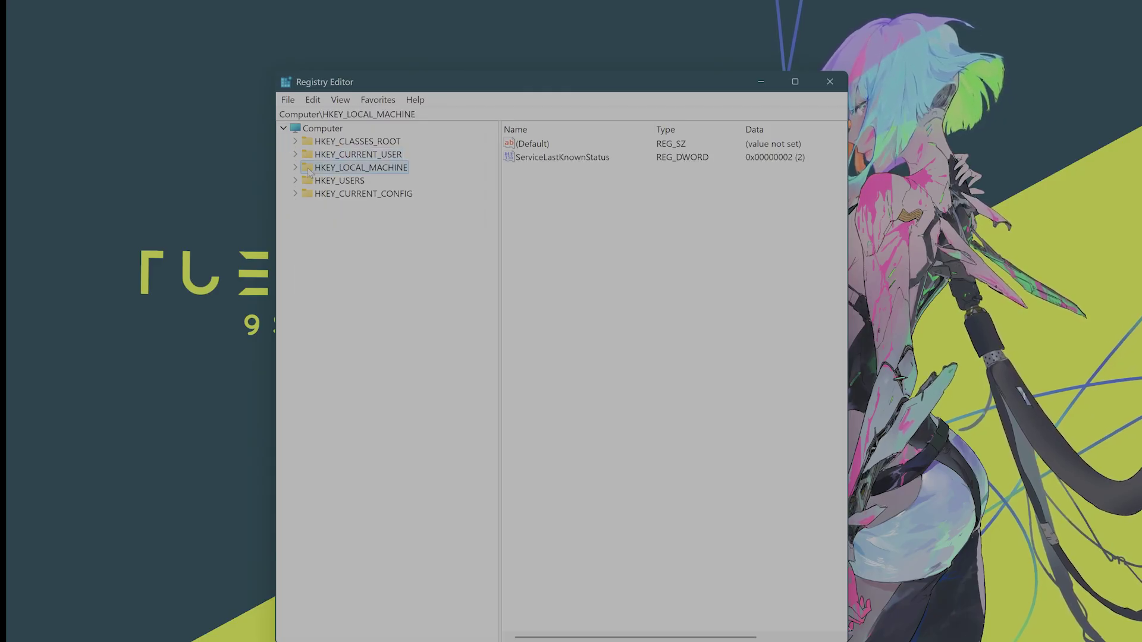
left_click(296, 167)
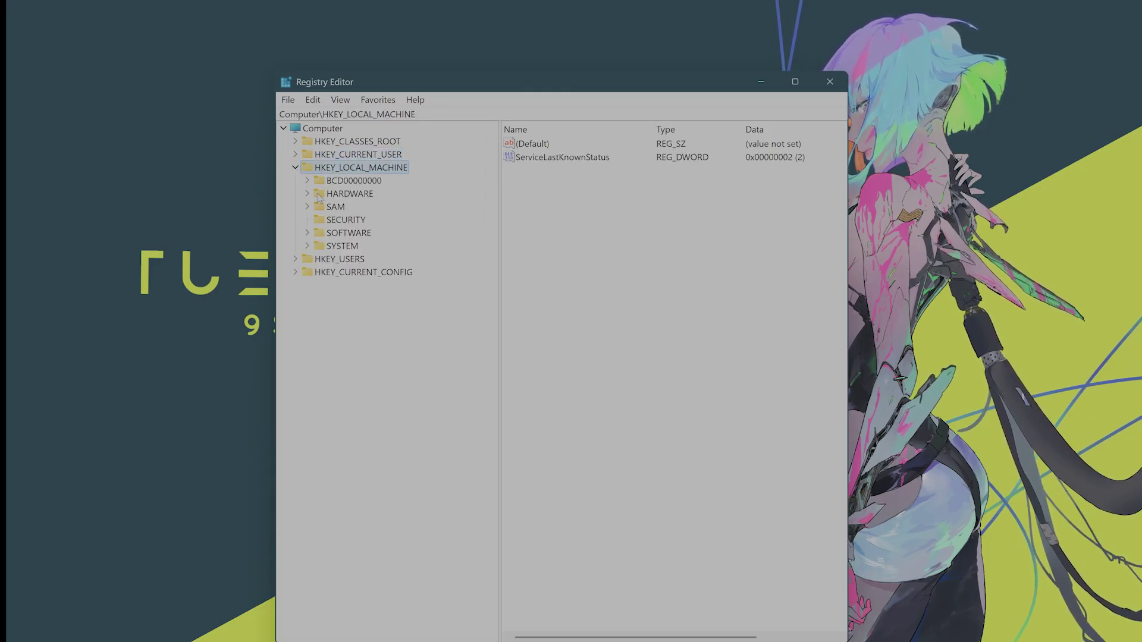
left_click(308, 246)
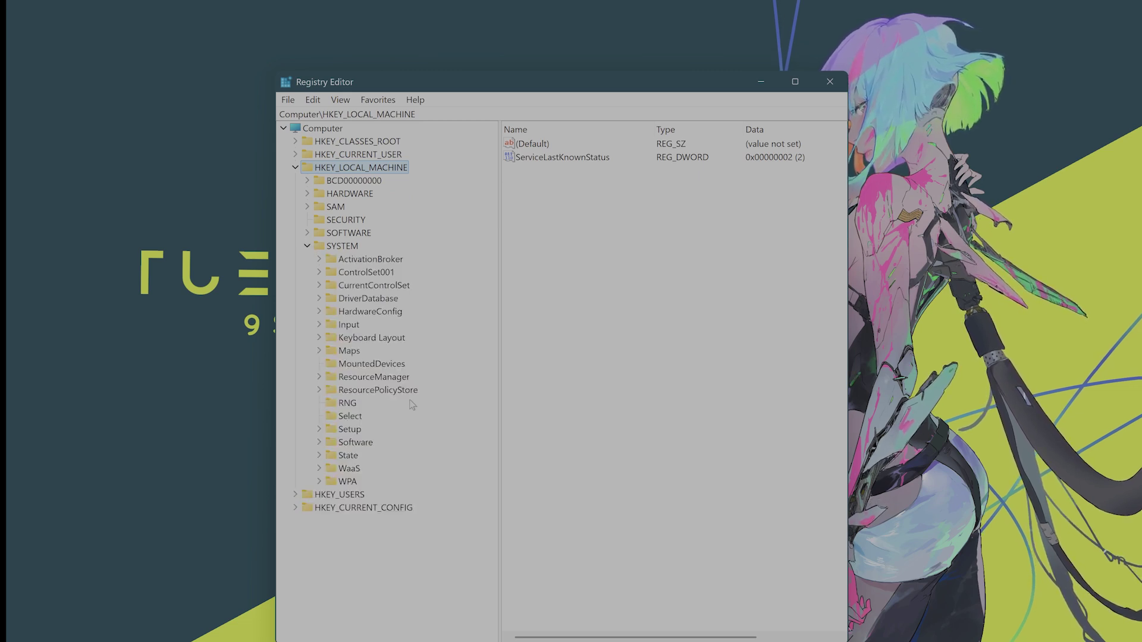
left_click(319, 285)
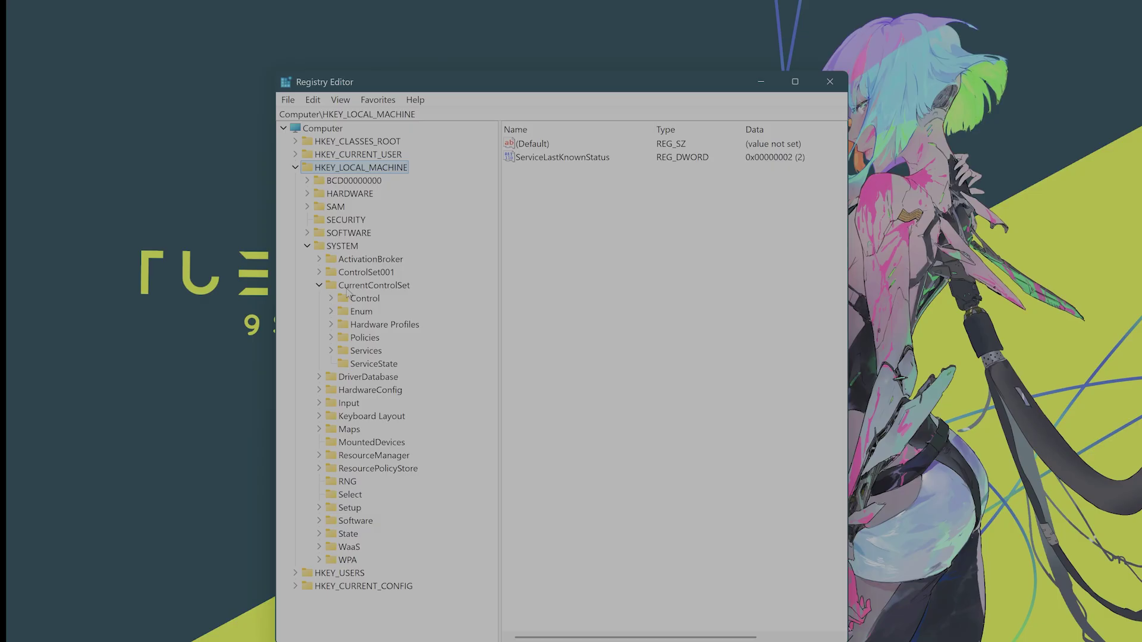
left_click(331, 299)
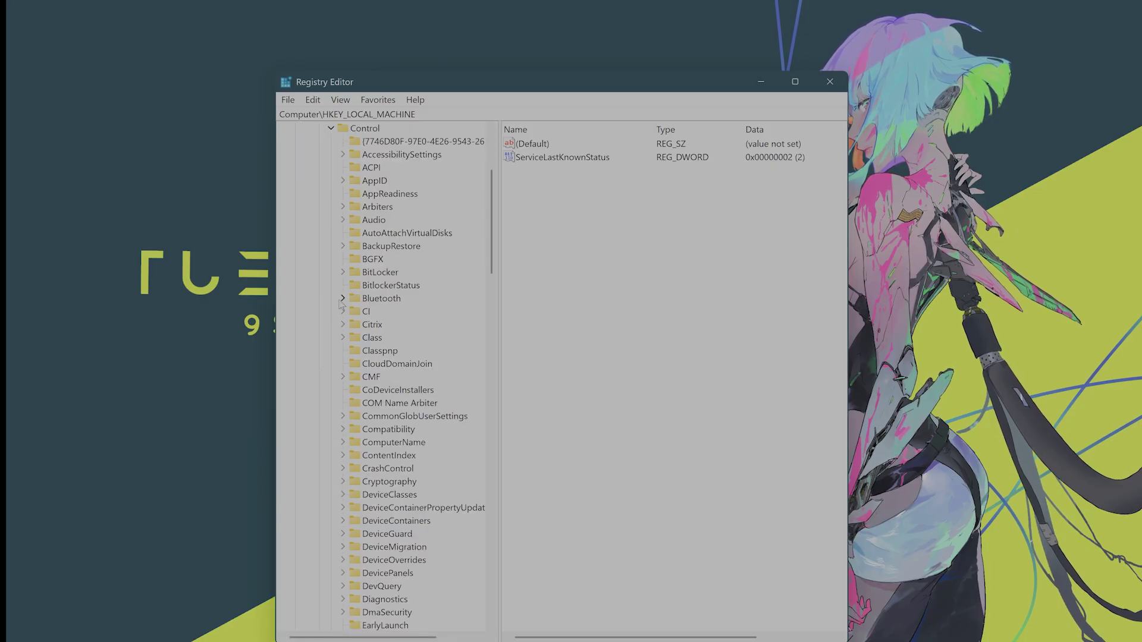
Open Session Manager\Memory Management and select the ClearPageFileAtShutdown value, currently 0.
scroll(367, 295, "down", 20)
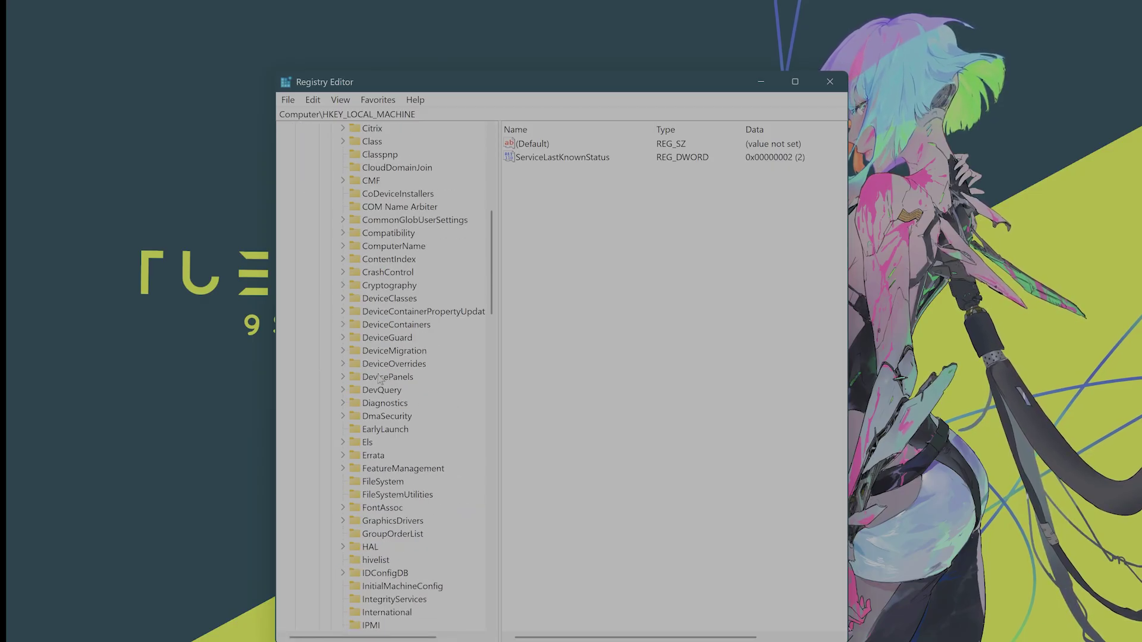
scroll(381, 417, "down", 2)
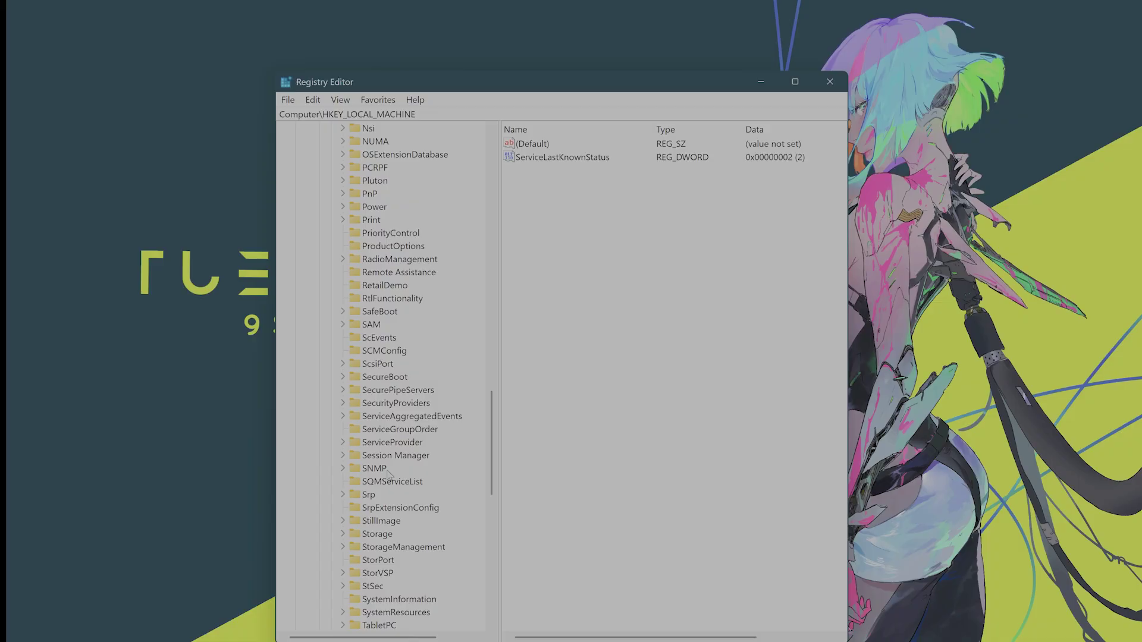
left_click(384, 456)
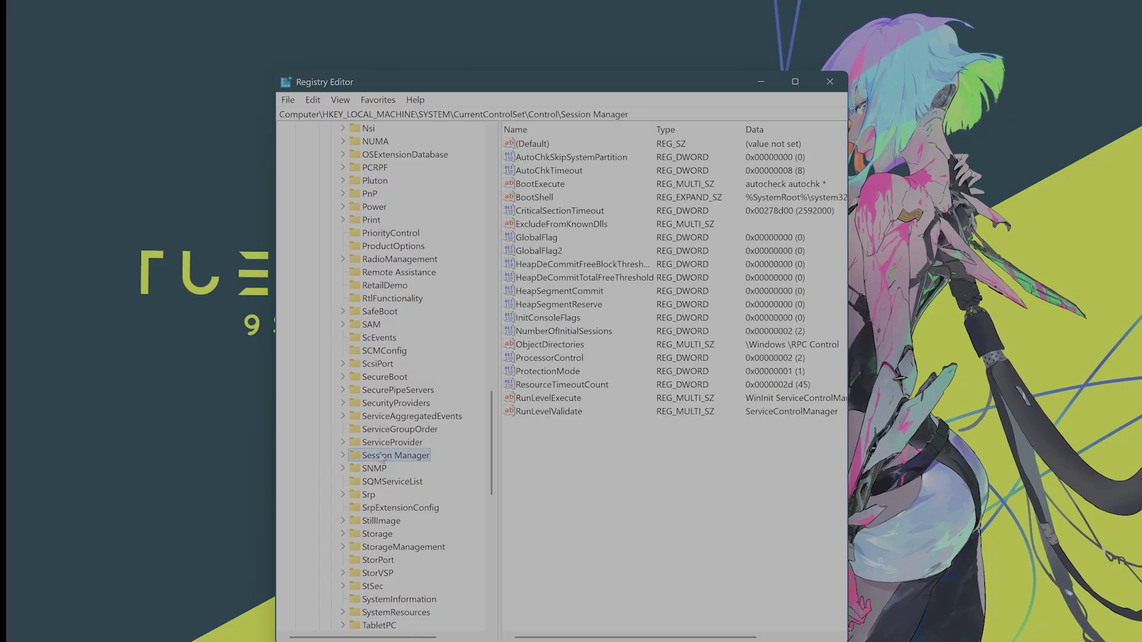
left_click(345, 456)
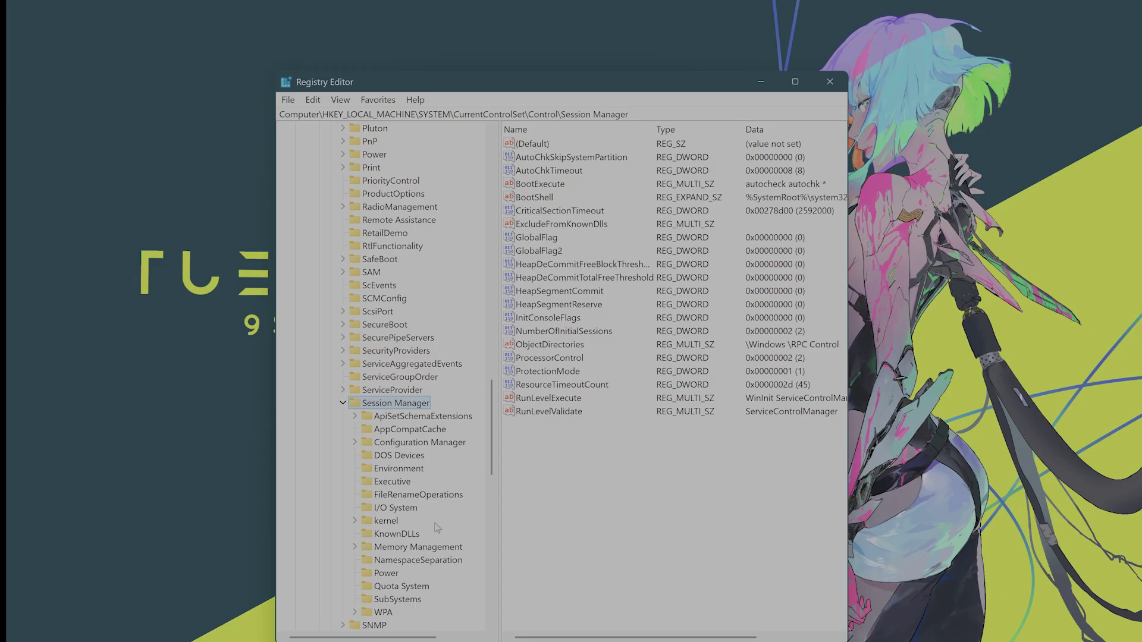
left_click(424, 549)
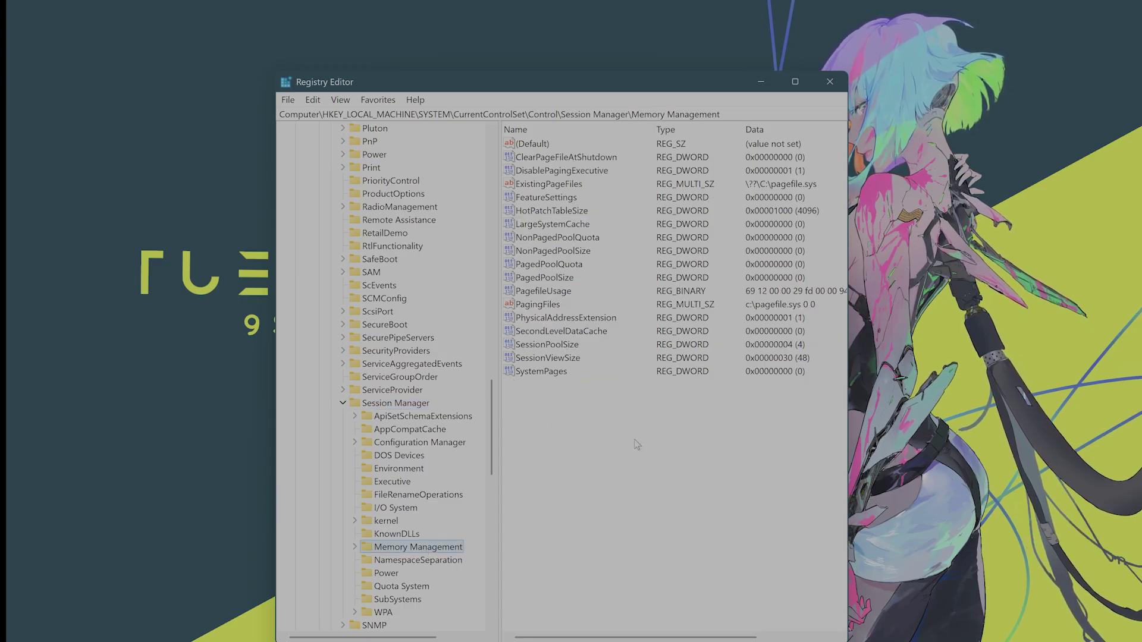
left_click(595, 160)
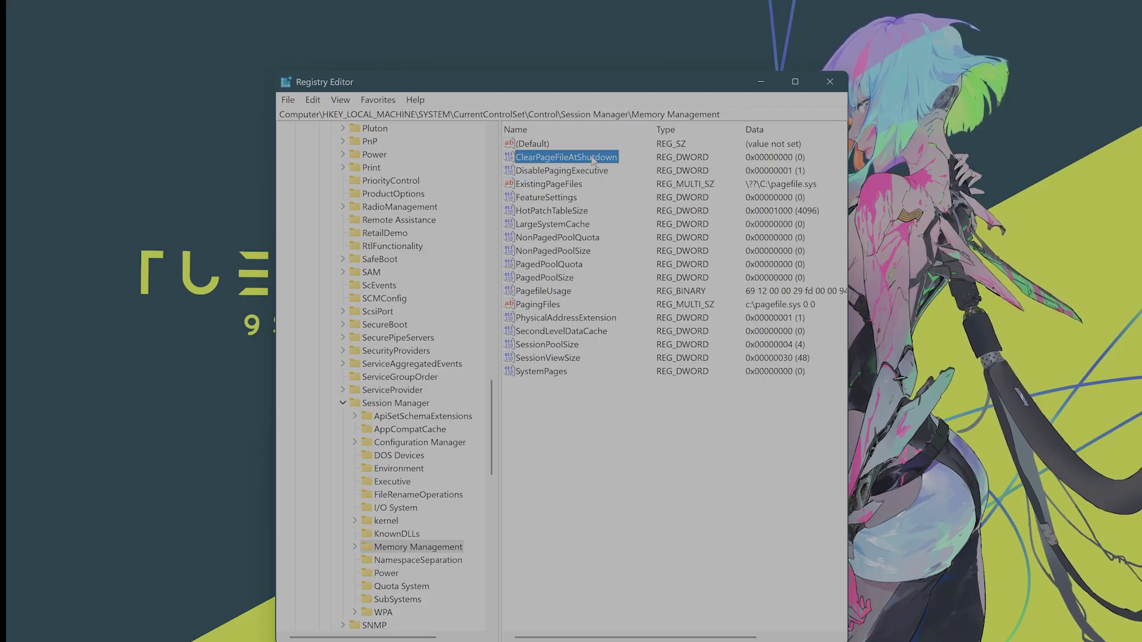
double_click(591, 158)
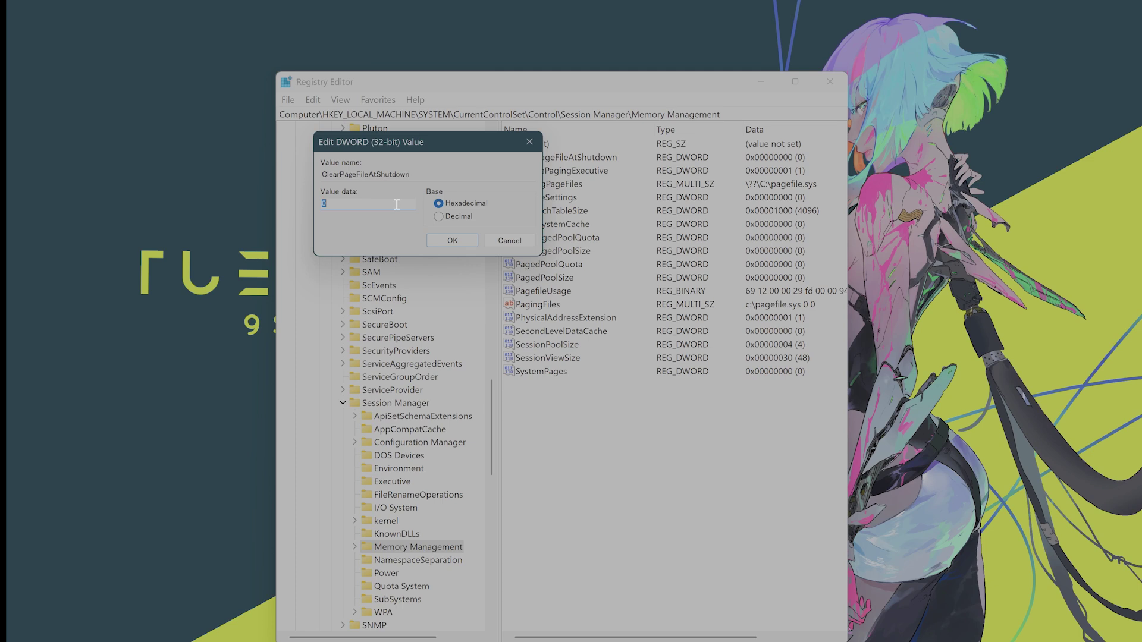
type("1")
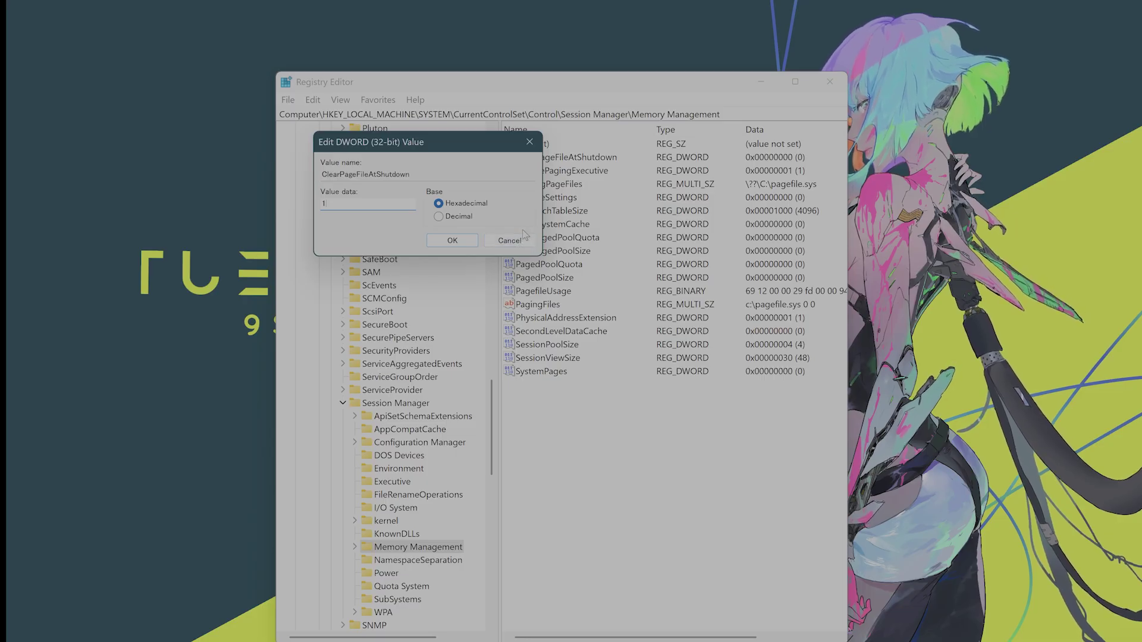
left_click(510, 240)
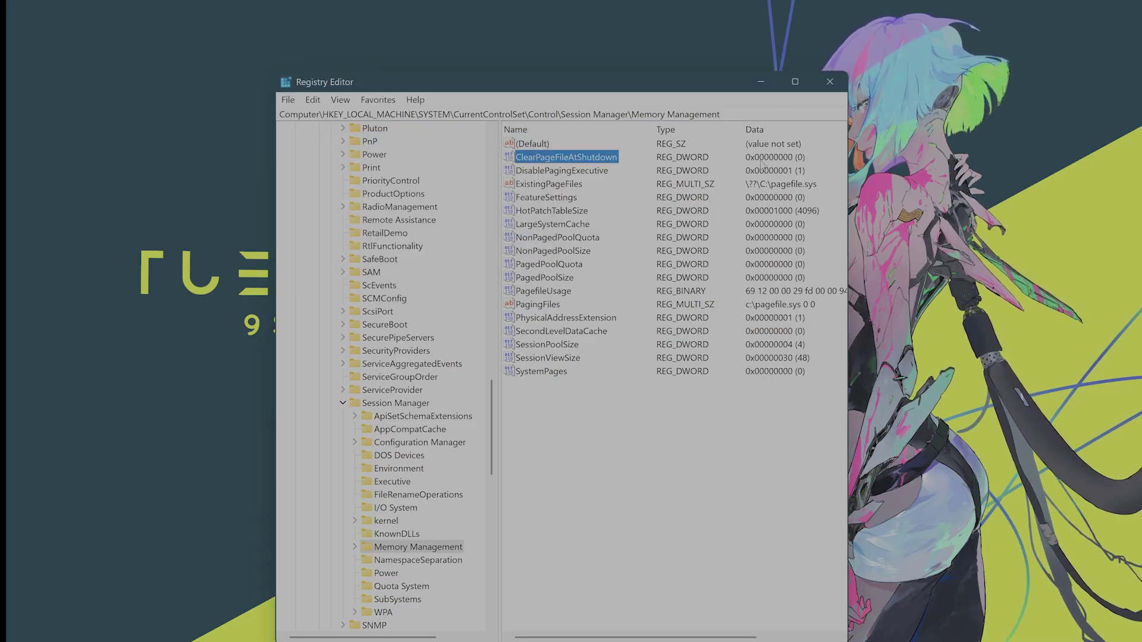
Close Registry Editor and open the Run dialog from Windows search.
left_click(836, 86)
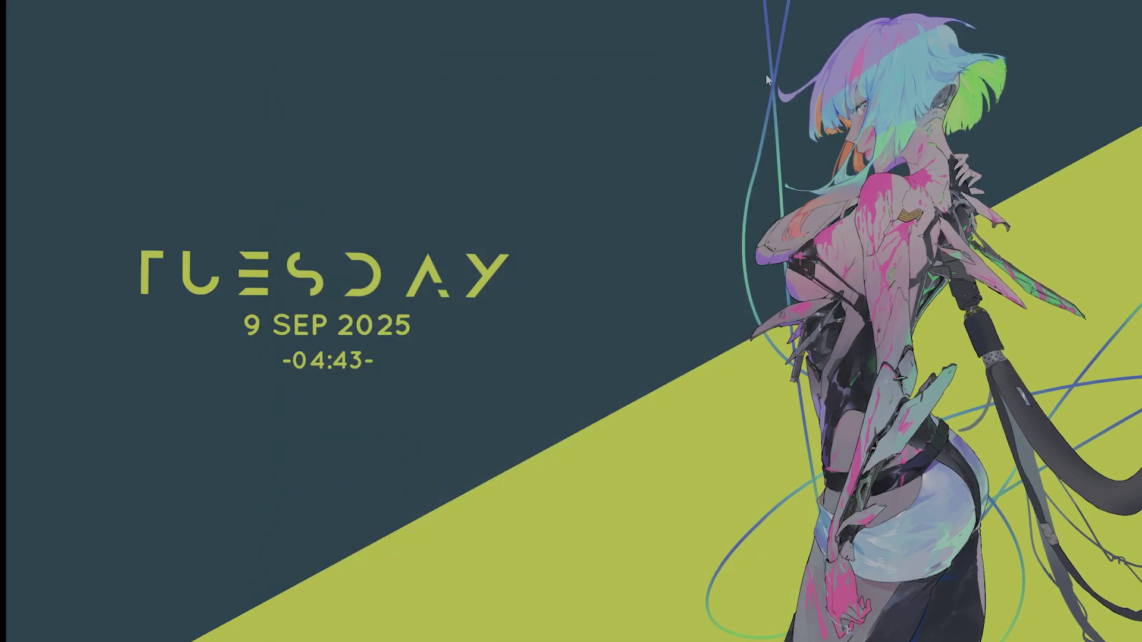
mouse_move(12, 641)
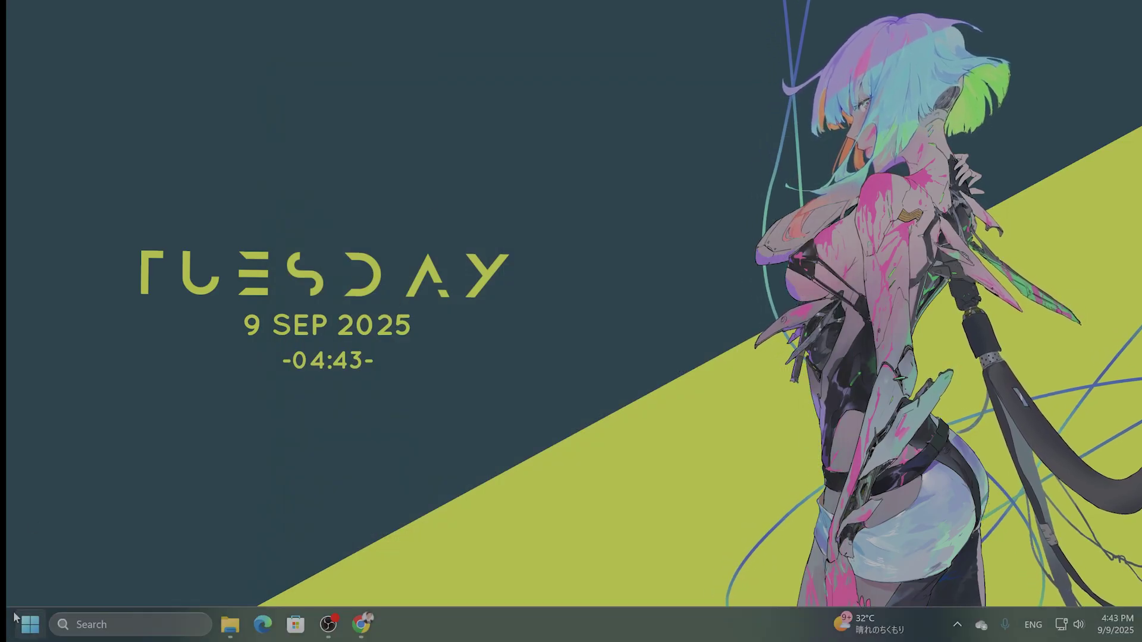
left_click(116, 624)
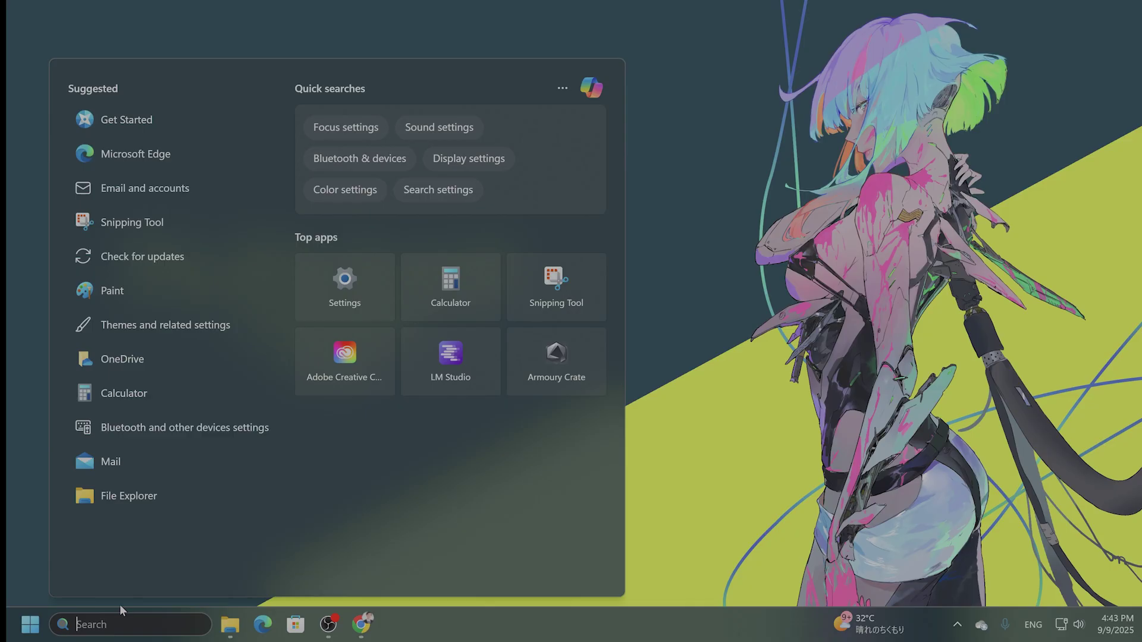
type("run")
key("Return")
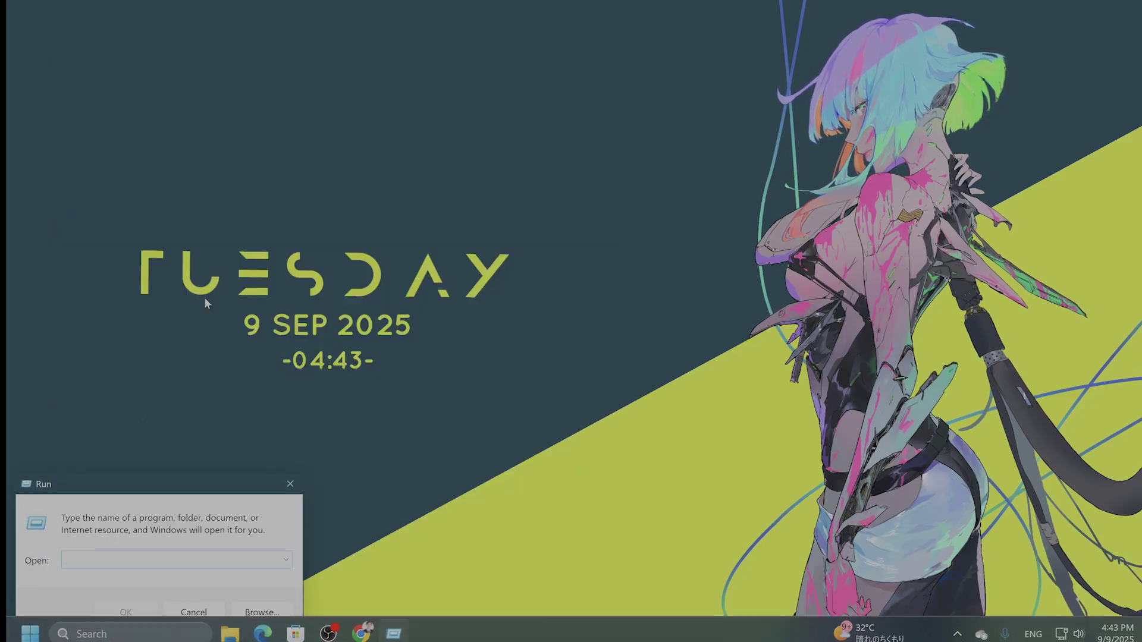
Run powercfg.cpl to open Power Options.
left_click_drag(221, 487, 610, 340)
type("p")
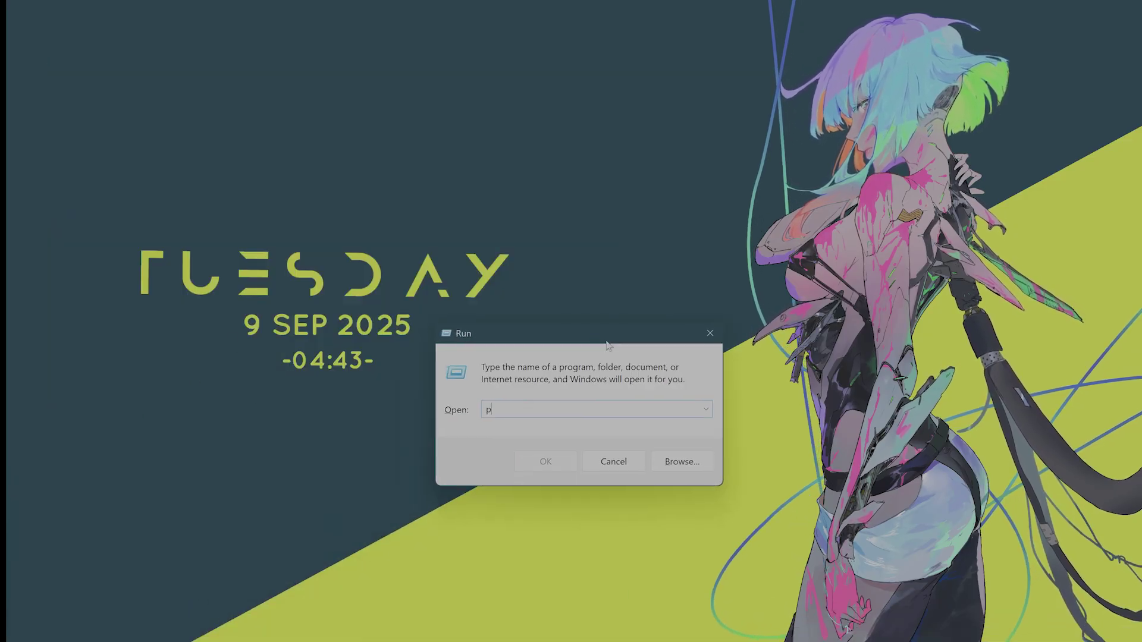
type("owercfg")
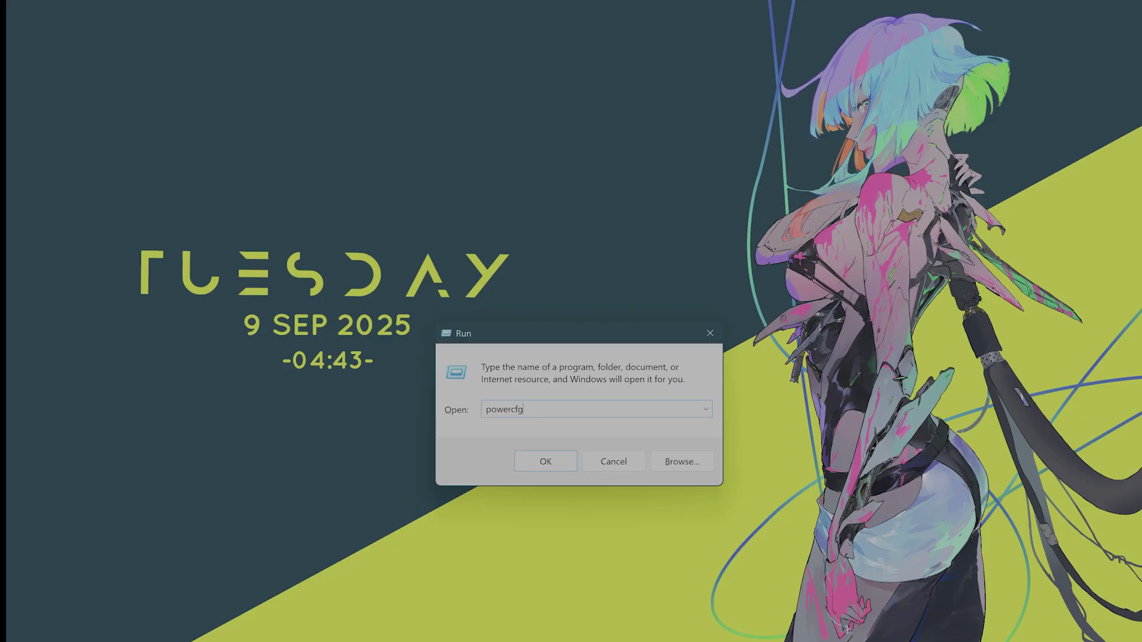
type(".cpl")
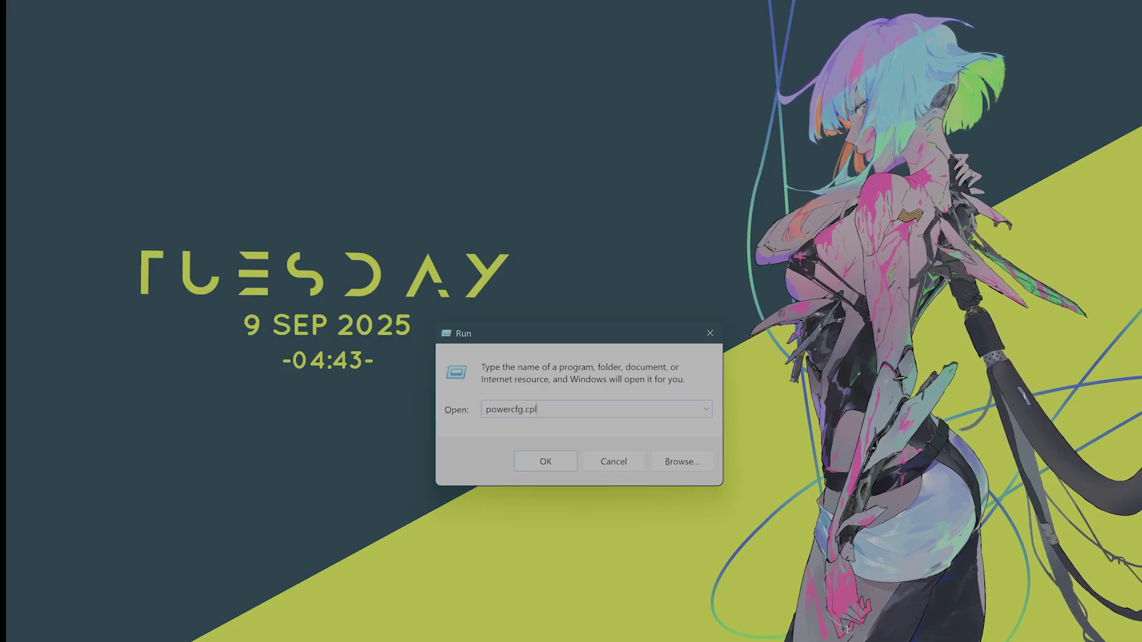
key("Return")
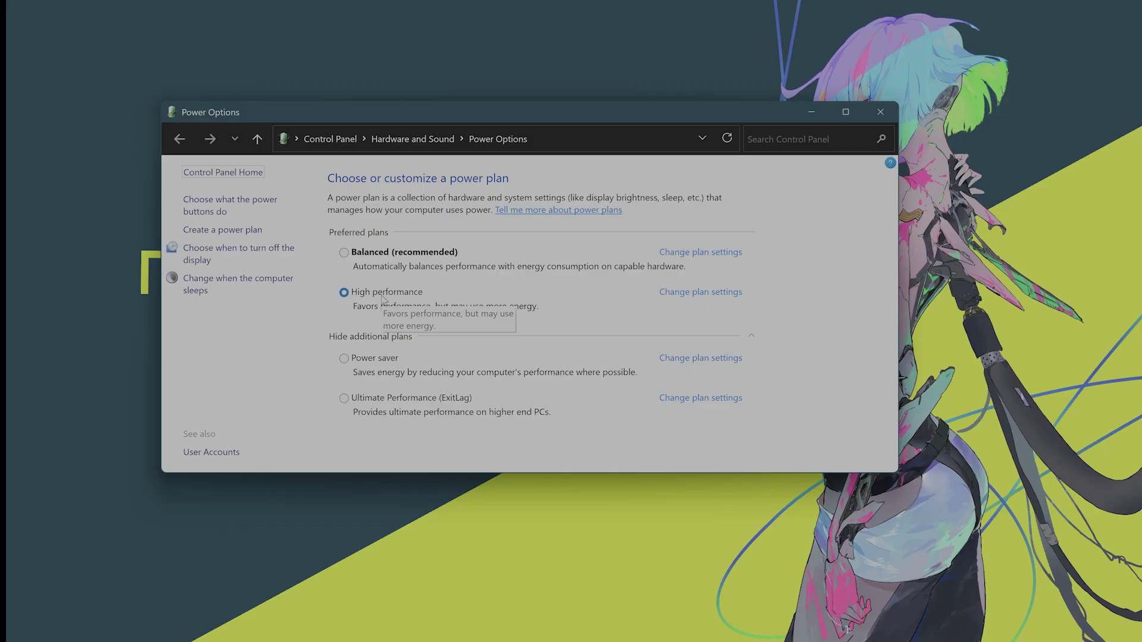
left_click(880, 112)
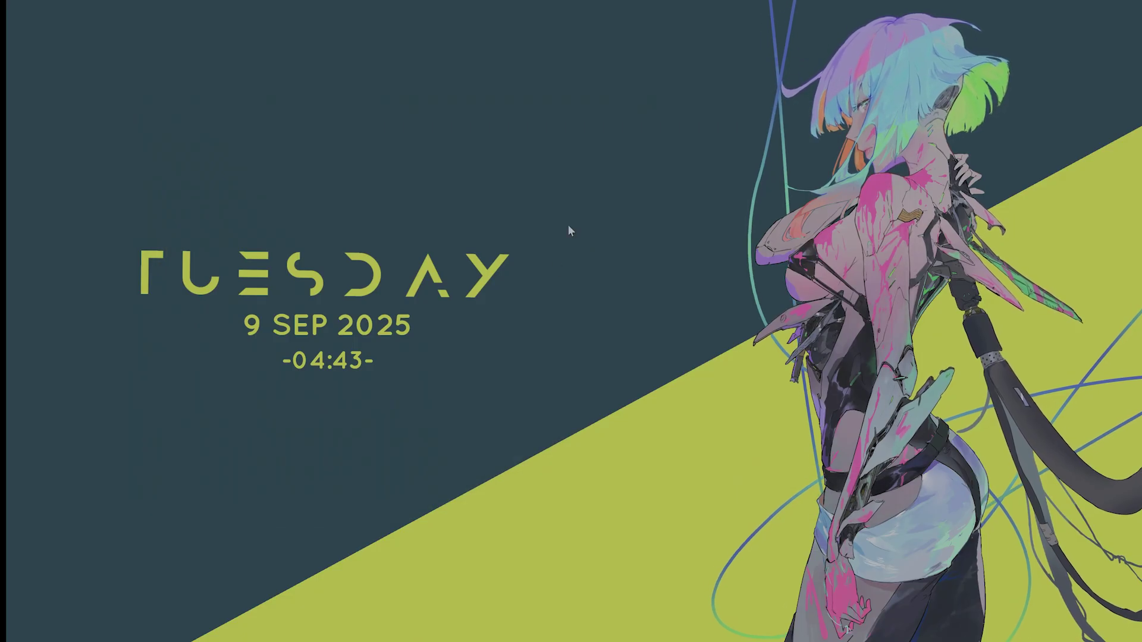
left_click(170, 627)
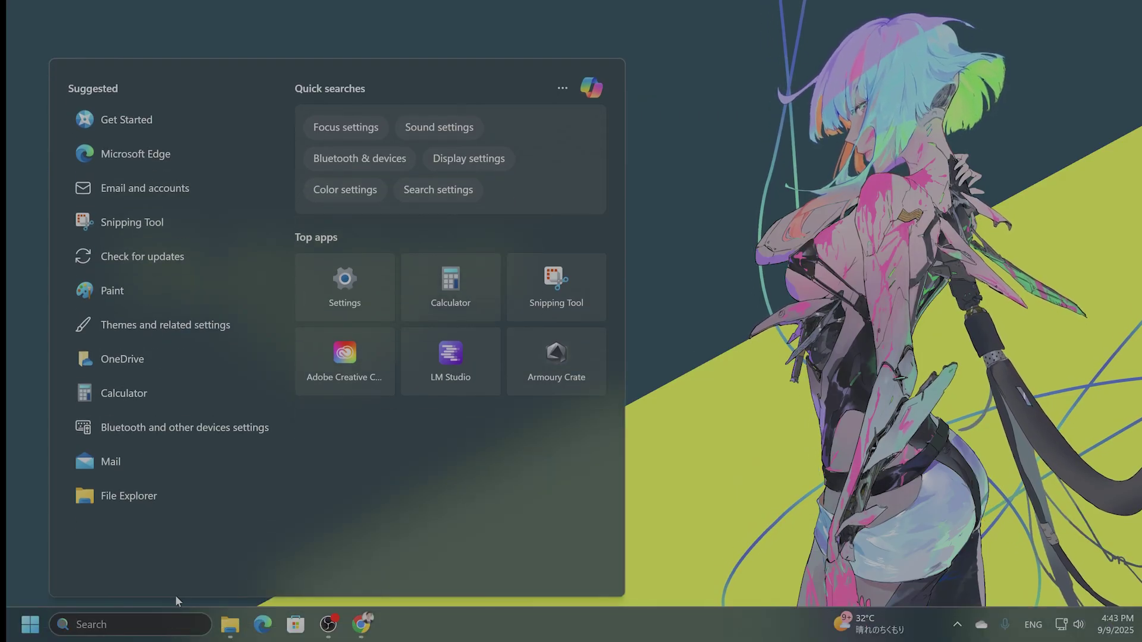
type("discordc")
key("BackSpace")
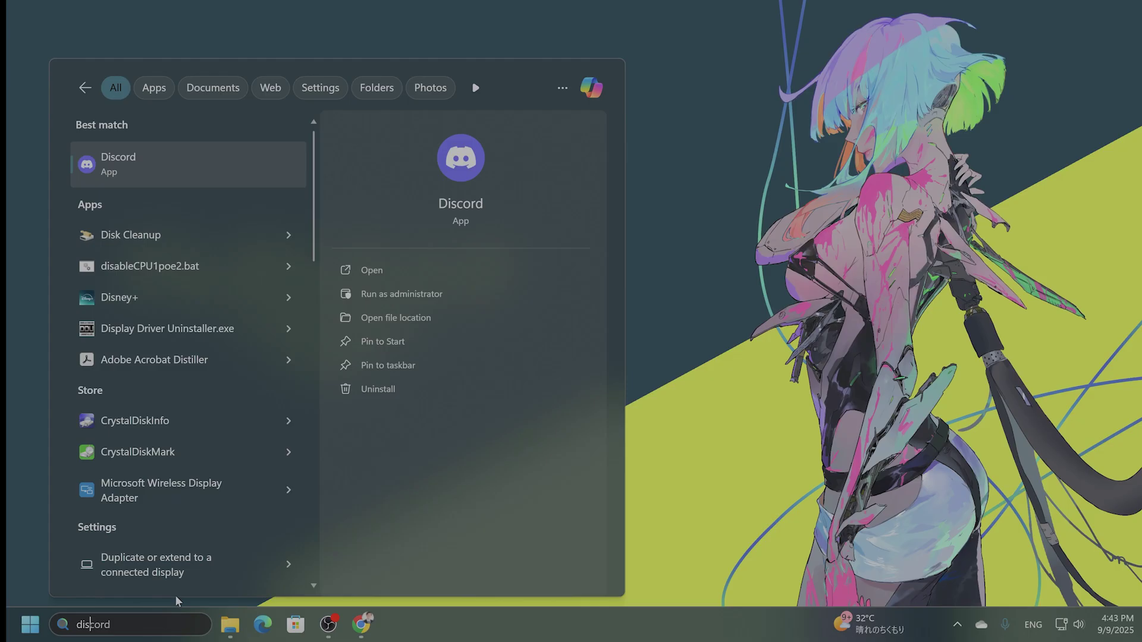
type("k clean")
key("Return")
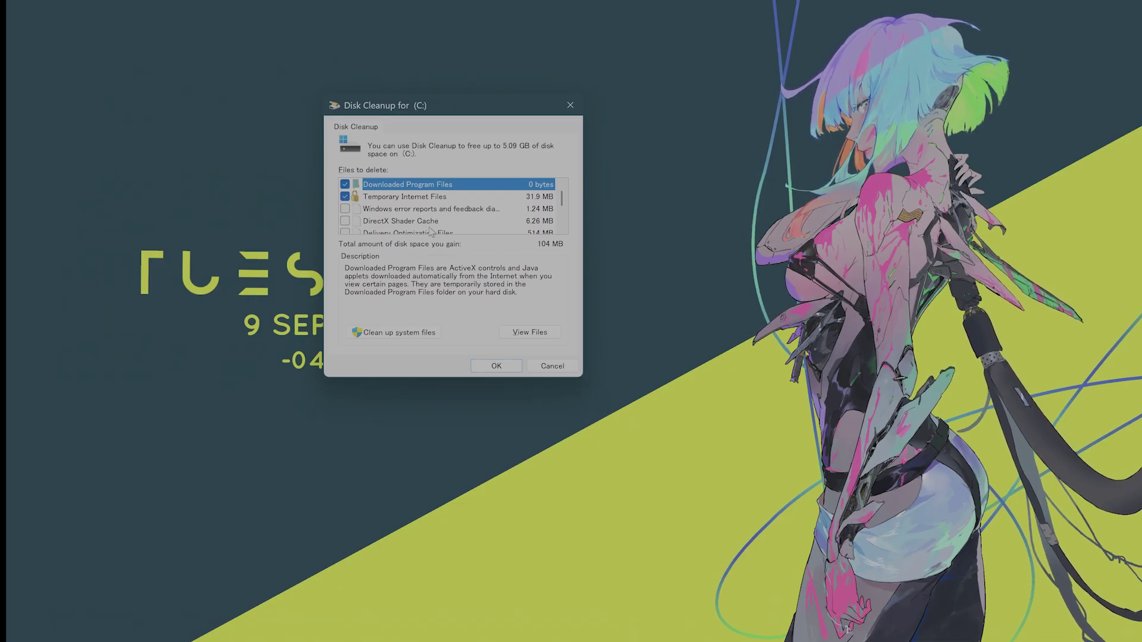
scroll(437, 201, "down", 2)
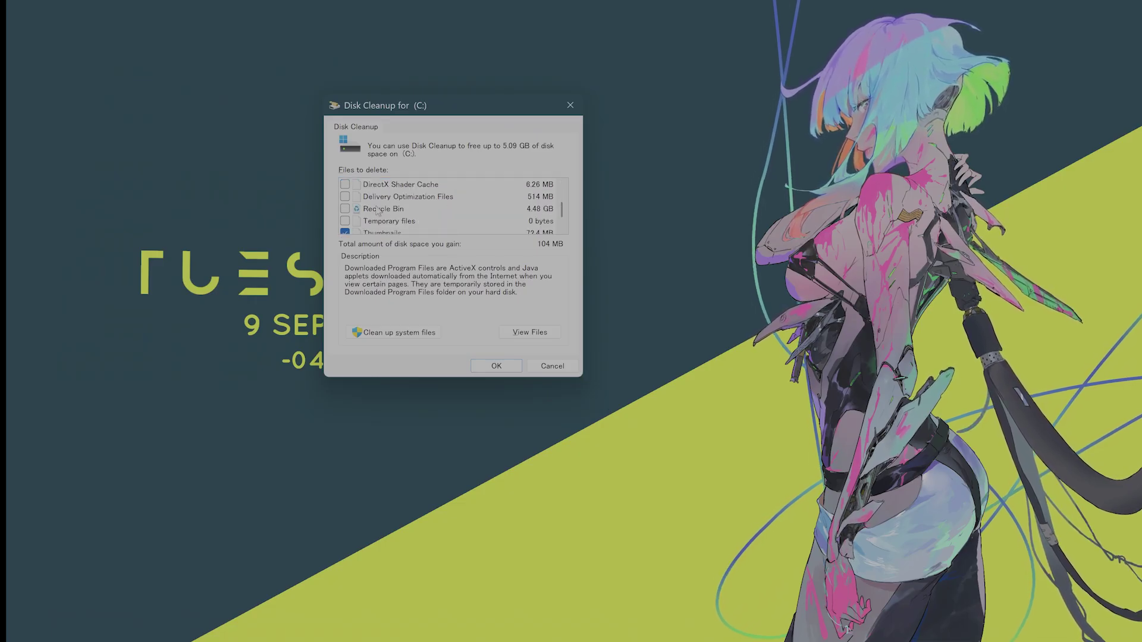
scroll(392, 216, "up", 2)
scroll(390, 232, "down", 2)
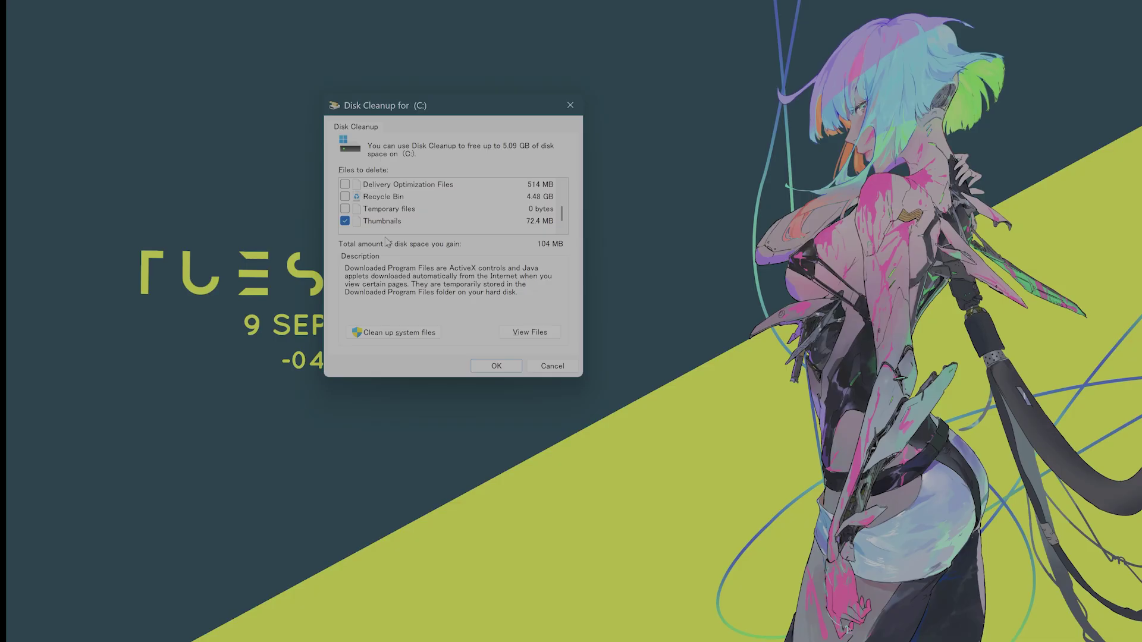
scroll(389, 220, "up", 2)
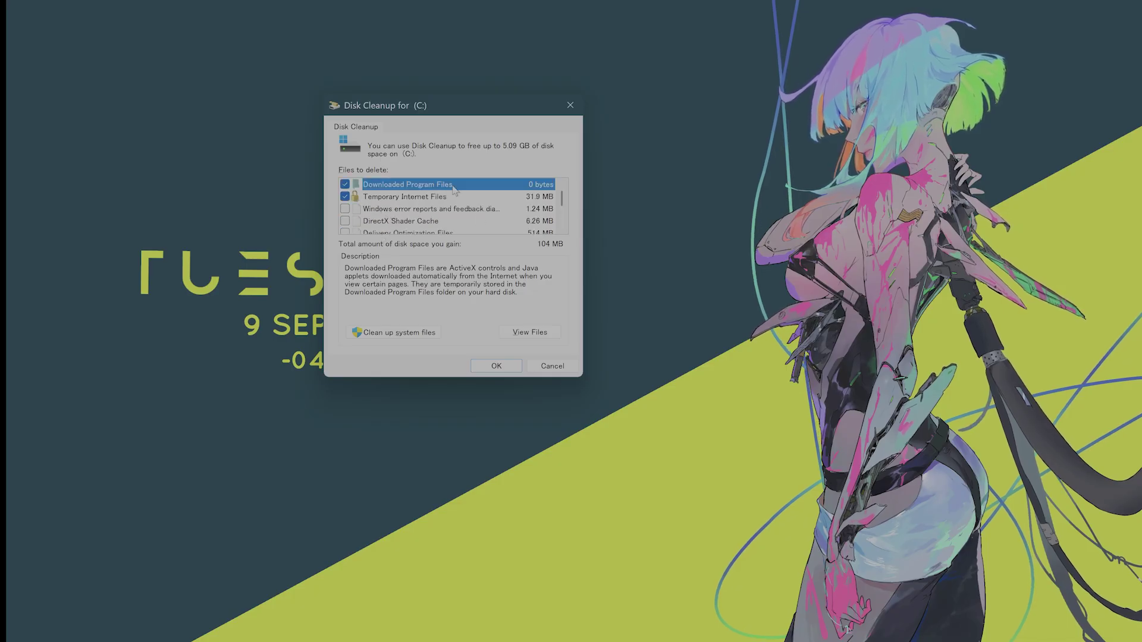
scroll(399, 211, "down", 2)
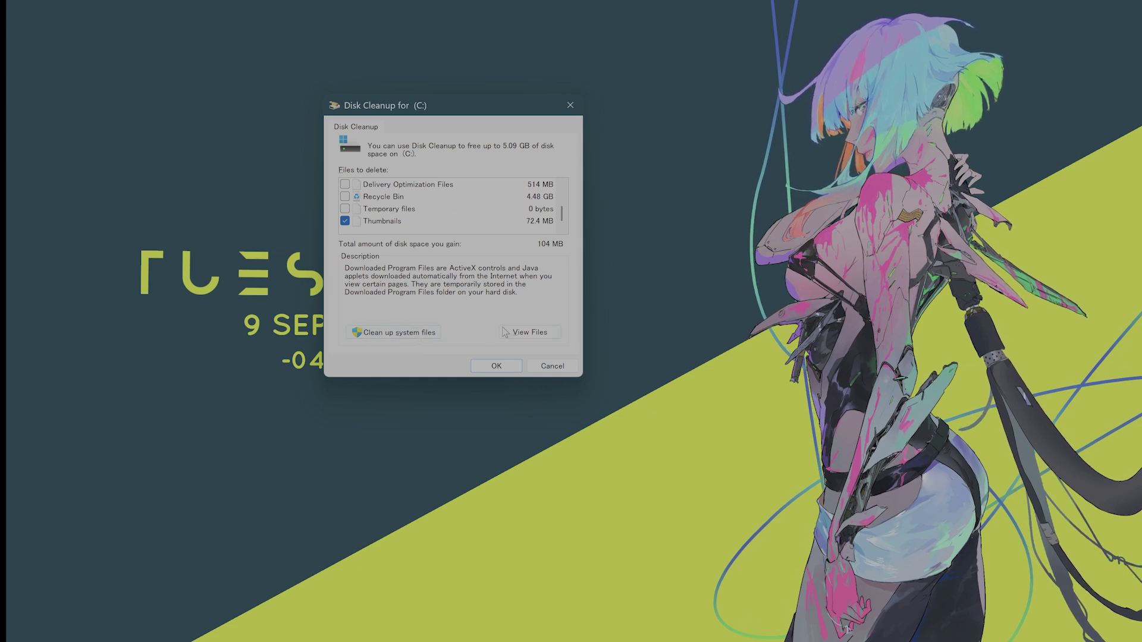
Close Disk Cleanup and open the Run dialog from Windows search.
left_click(553, 366)
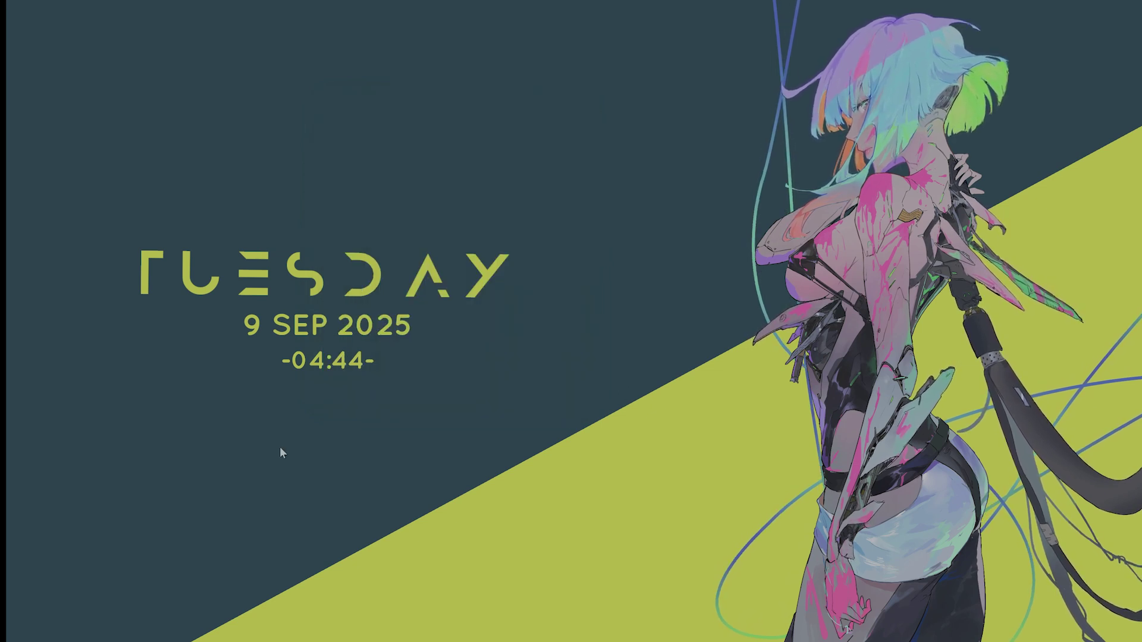
left_click(110, 624)
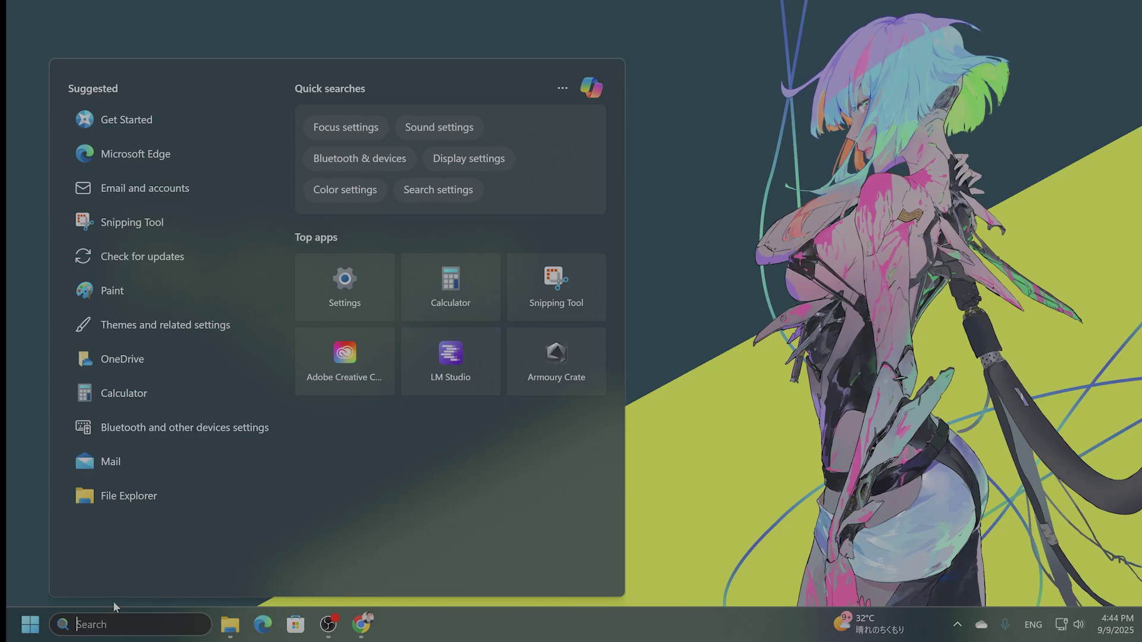
type("run")
key("Return")
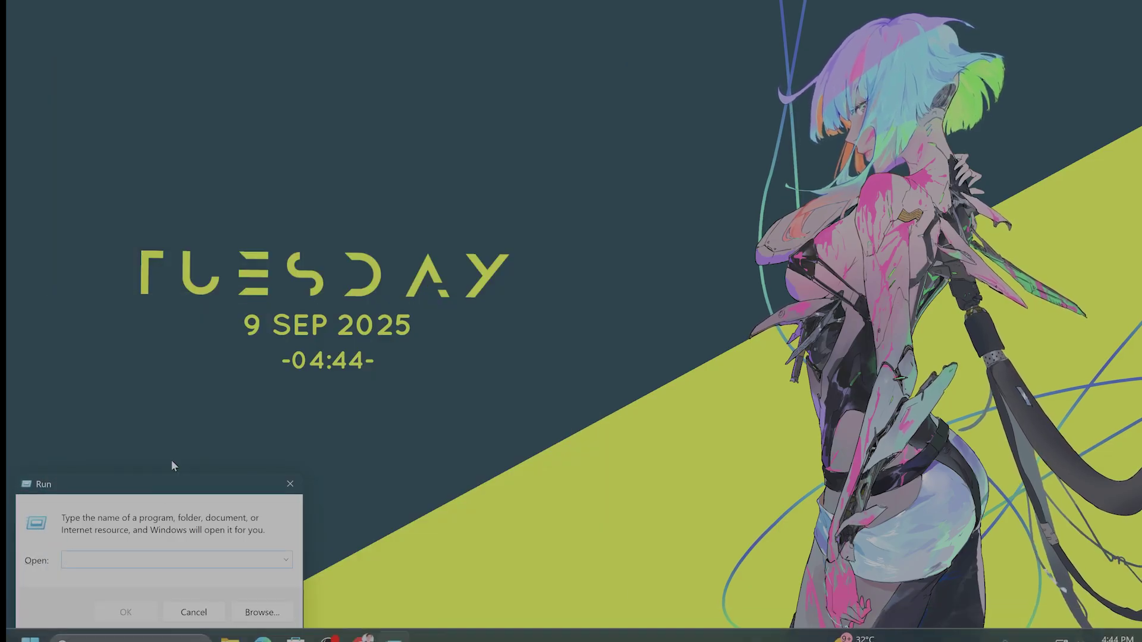
Run %temp% to open the AppData\Local\Temp folder in File Explorer.
left_click_drag(169, 483, 538, 255)
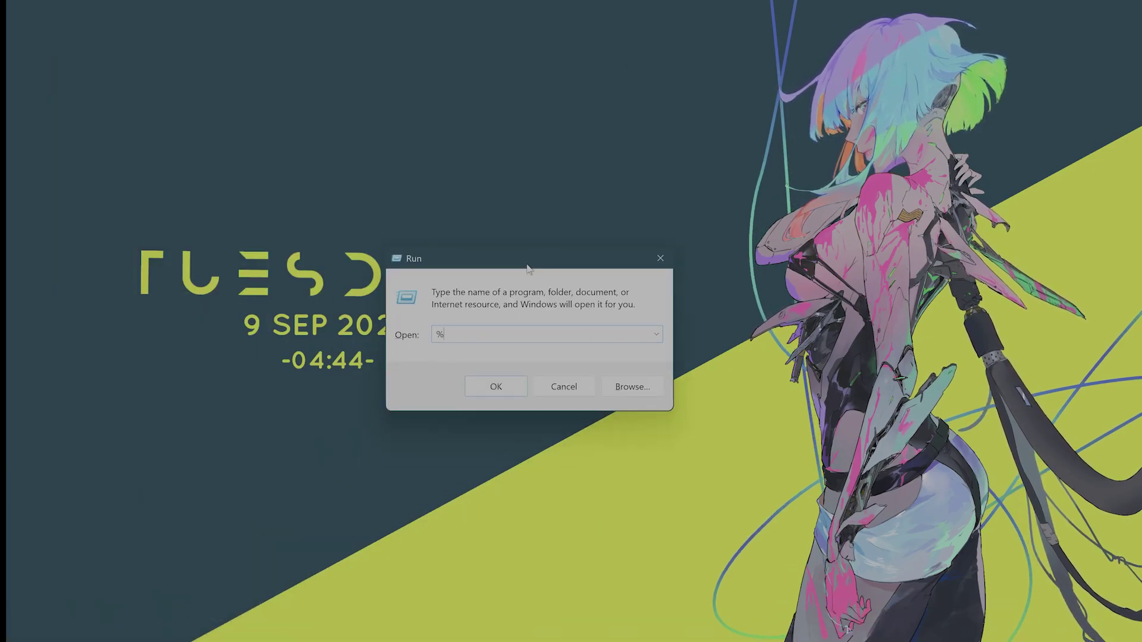
type("%temp%")
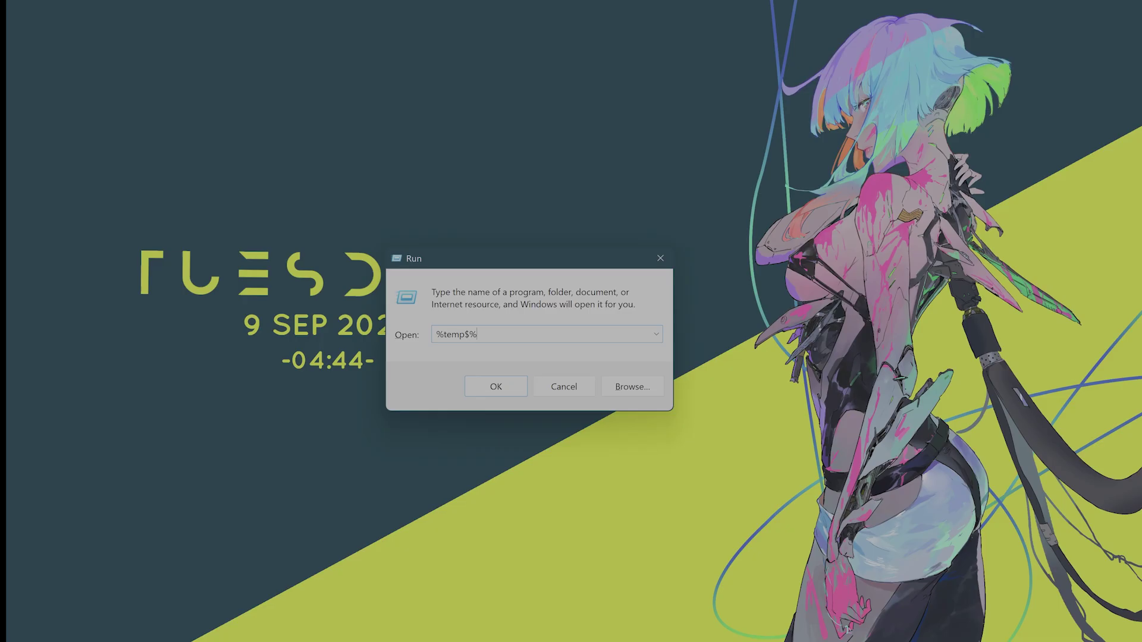
key("BackSpace")
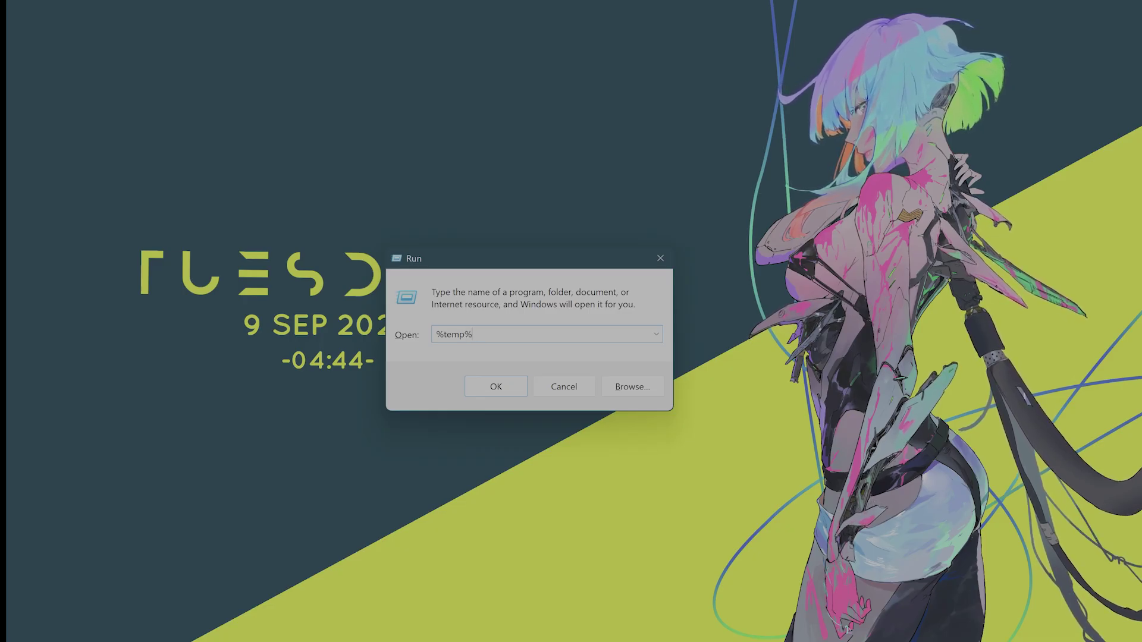
key("Return")
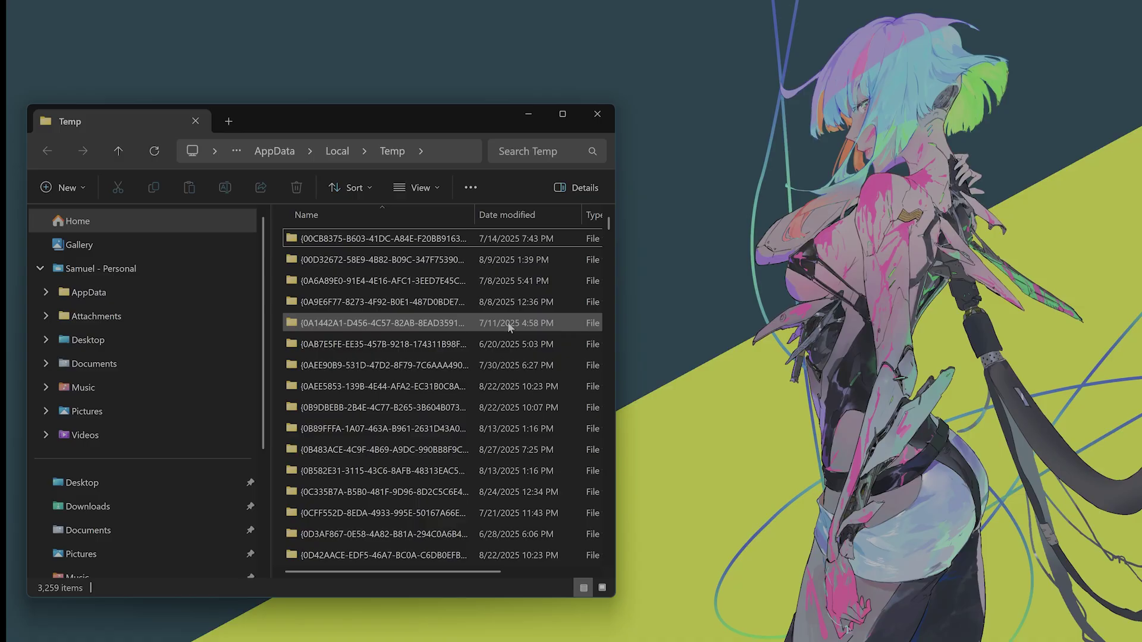
Select all 3,259 items in the Temp folder.
left_click(474, 343)
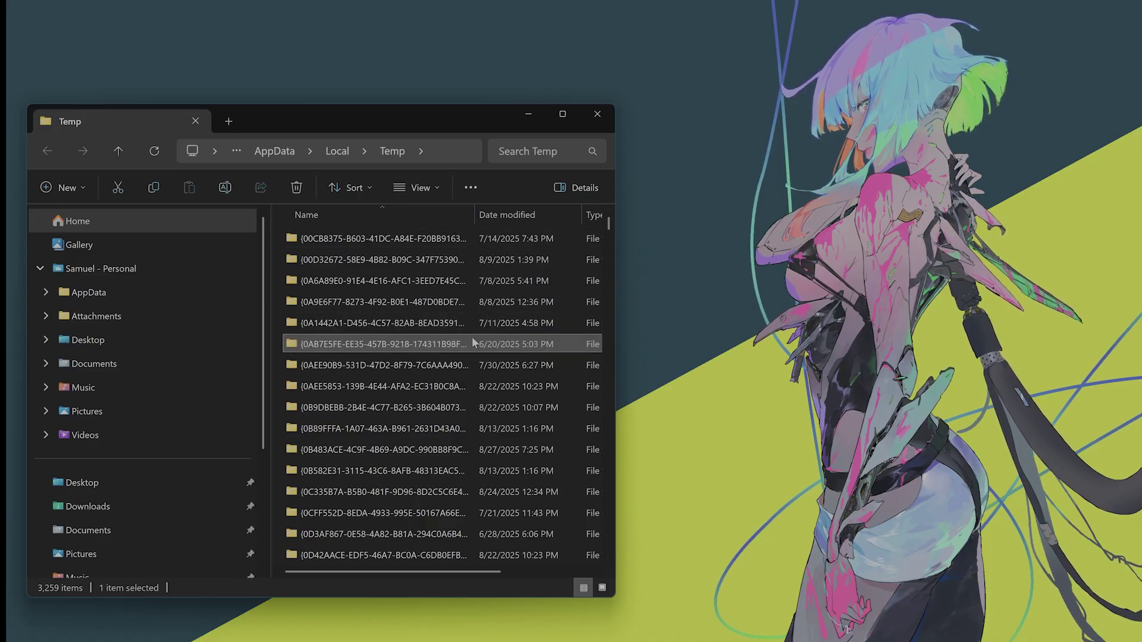
key("ctrl+a")
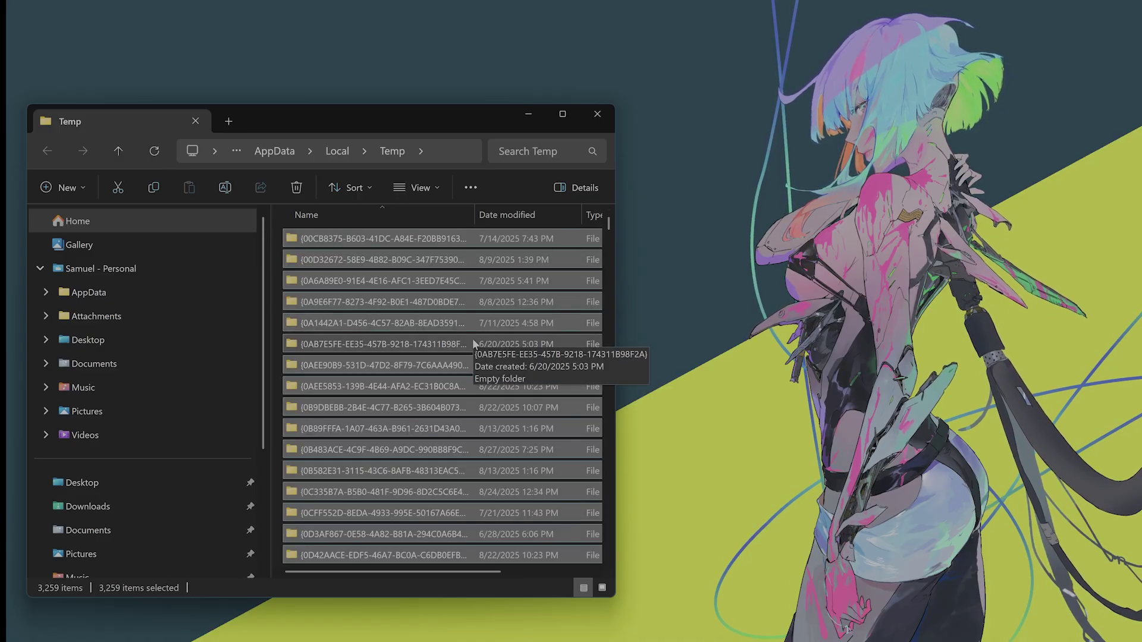